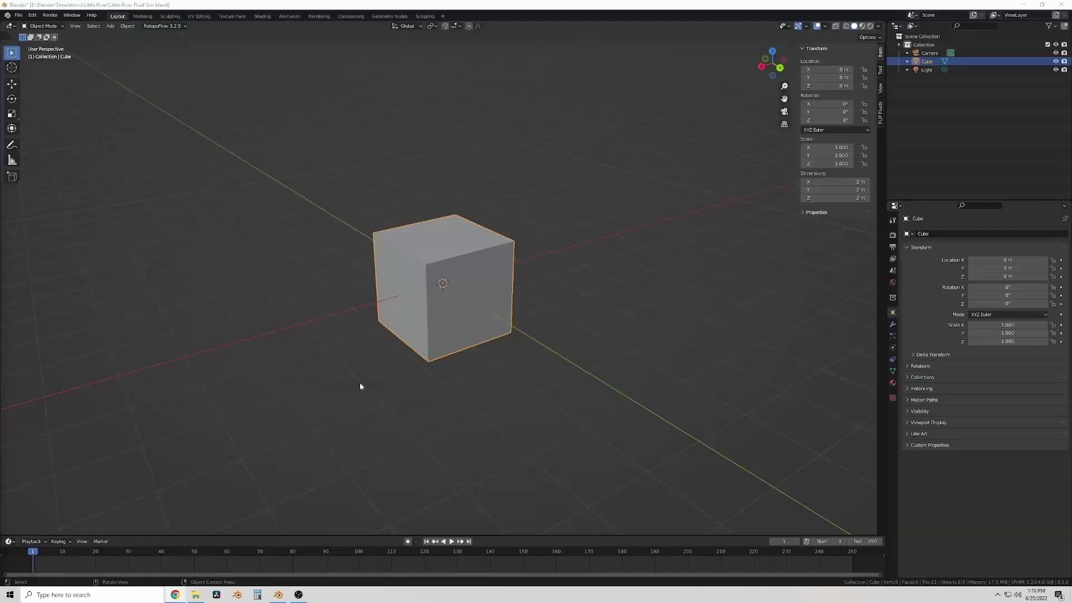
Stretch the default cube 6× along Y and 2× across into a long box
{"action": "key", "text": "s"}
{"action": "key", "text": "Escape"}
{"action": "key", "text": "s"}
{"action": "key", "text": "y"}
{"action": "key", "text": "6"}
{"action": "key", "text": "Return"}
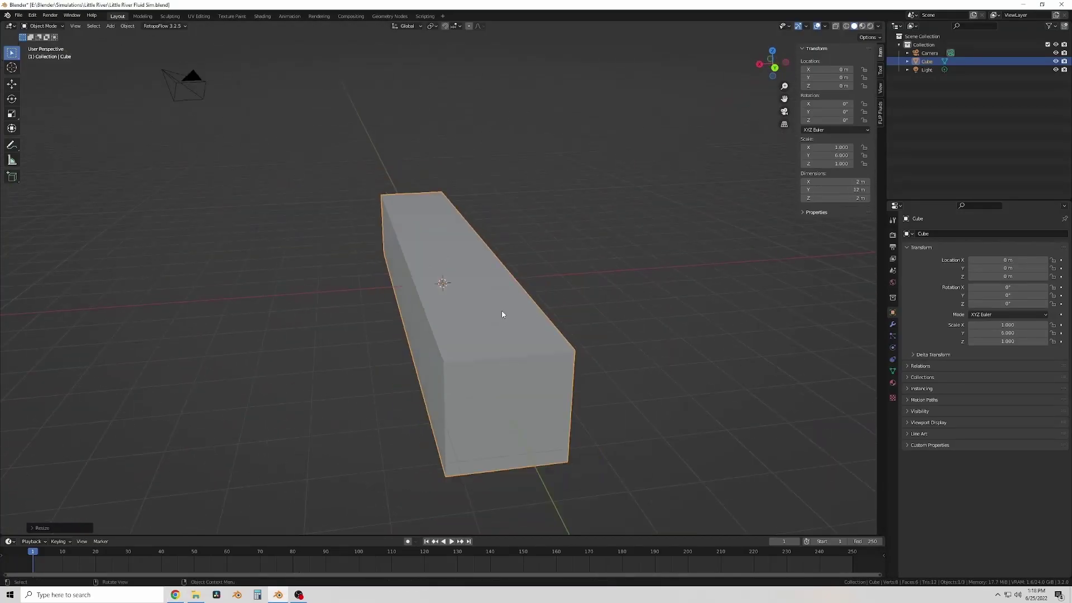
{"action": "key", "text": "s"}
{"action": "key", "text": "z"}
{"action": "key", "text": "2"}
{"action": "key", "text": "Return"}
{"action": "middle_click_drag", "start_coordinate": [515, 413], "coordinate": [882, 120]}
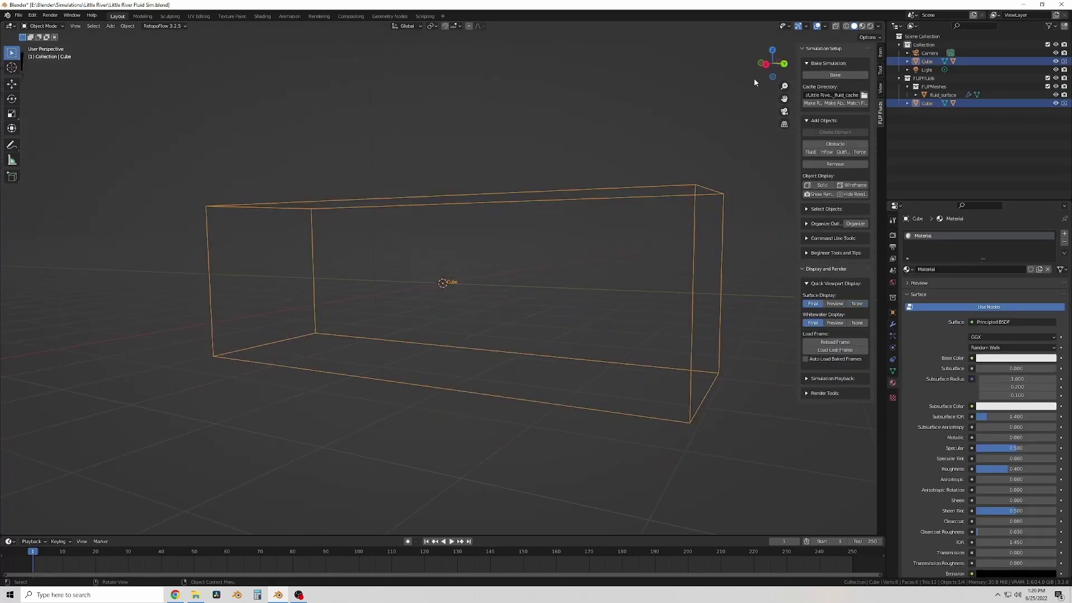
Add a new cube and size it to 4 × 12 × 4 m at Z 2
{"action": "left_click", "coordinate": [880, 52]}
{"action": "scroll", "coordinate": [592, 218], "scroll_direction": "up", "scroll_amount": 4}
{"action": "scroll", "coordinate": [592, 218], "scroll_direction": "down", "scroll_amount": 4}
{"action": "key", "text": "shift+a"}
{"action": "left_click", "coordinate": [424, 389]}
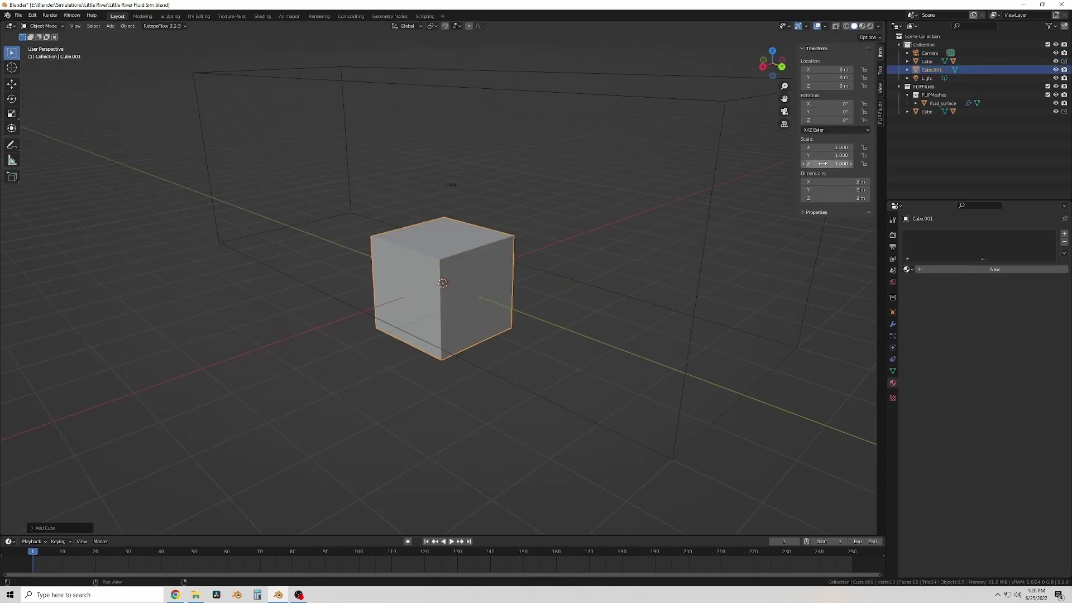
{"action": "left_click_drag", "start_coordinate": [822, 163], "coordinate": [871, 164]}
{"action": "left_click", "coordinate": [840, 181]}
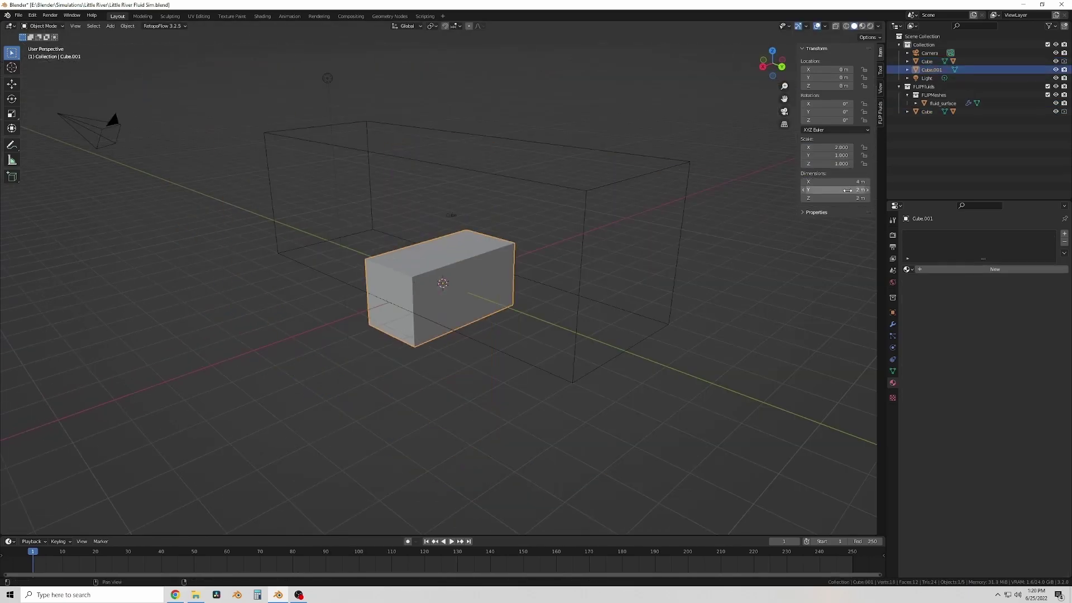
{"action": "double_click", "coordinate": [848, 190]}
{"action": "type", "text": "12"}
{"action": "key", "text": "Tab"}
{"action": "type", "text": "4"}
{"action": "key", "text": "Return"}
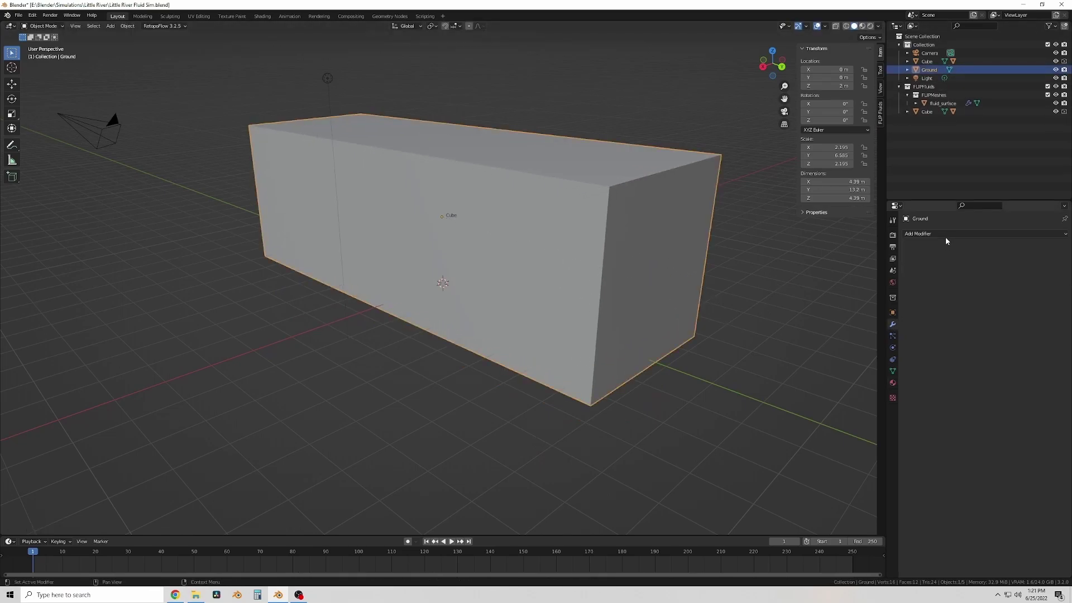
Add and apply a Subdivision modifier to densify the Ground mesh
{"action": "scroll", "coordinate": [605, 204], "scroll_direction": "down", "scroll_amount": 2}
{"action": "key", "text": "ctrl+1"}
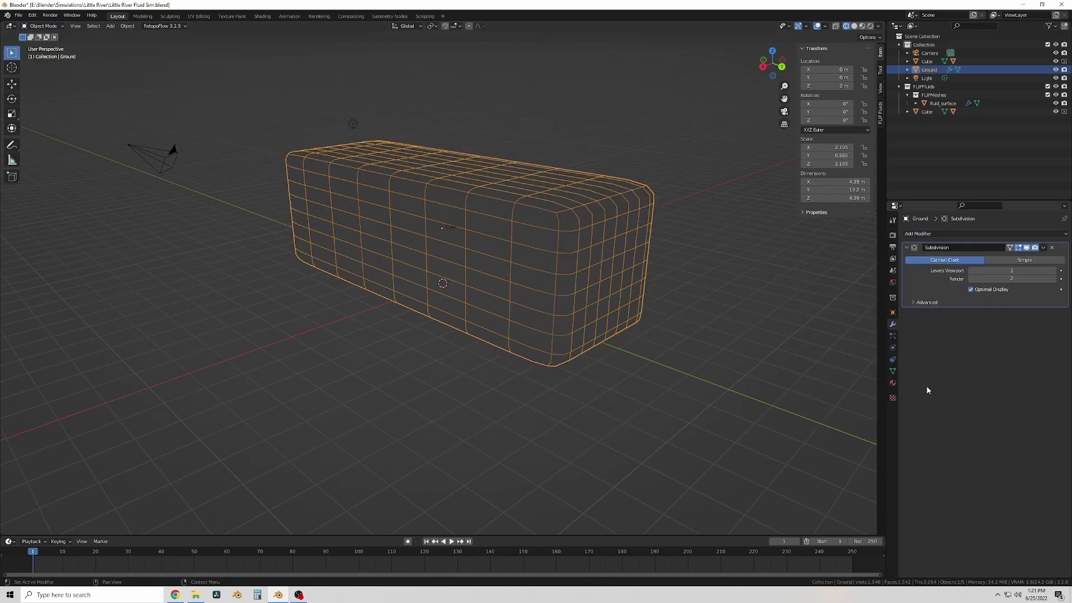
{"action": "left_click", "coordinate": [1006, 257]}
{"action": "middle_click_drag", "start_coordinate": [614, 235], "coordinate": [744, 184]}
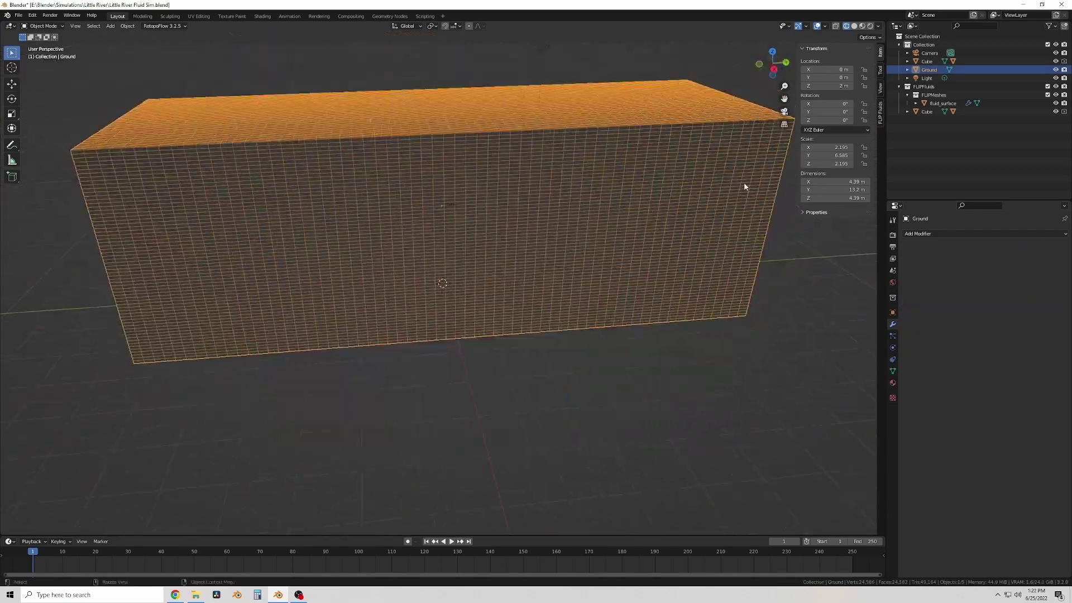
{"action": "key", "text": "ctrl+1"}
{"action": "key", "text": "ctrl+x"}
Select Ground's top vertices and tilt them into a downhill slope with proportional editing
{"action": "key", "text": "KP_3"}
{"action": "key", "text": "Tab"}
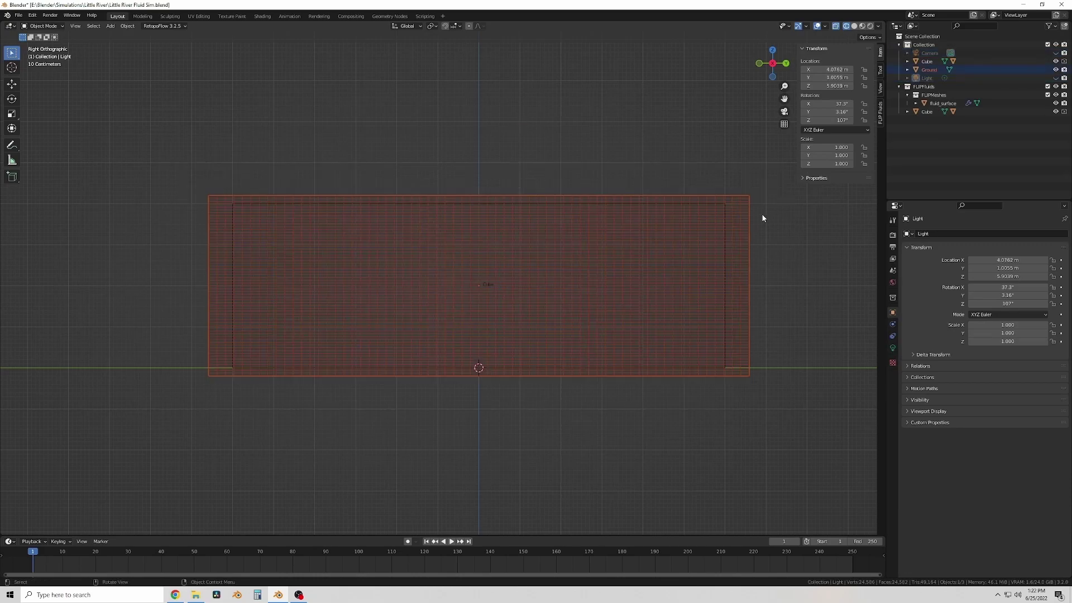
{"action": "left_click_drag", "start_coordinate": [179, 181], "coordinate": [785, 202]}
{"action": "middle_click_drag", "start_coordinate": [785, 201], "coordinate": [547, 195]}
{"action": "left_click", "coordinate": [469, 26]}
{"action": "key", "text": "KP_3"}
{"action": "key", "text": "r"}
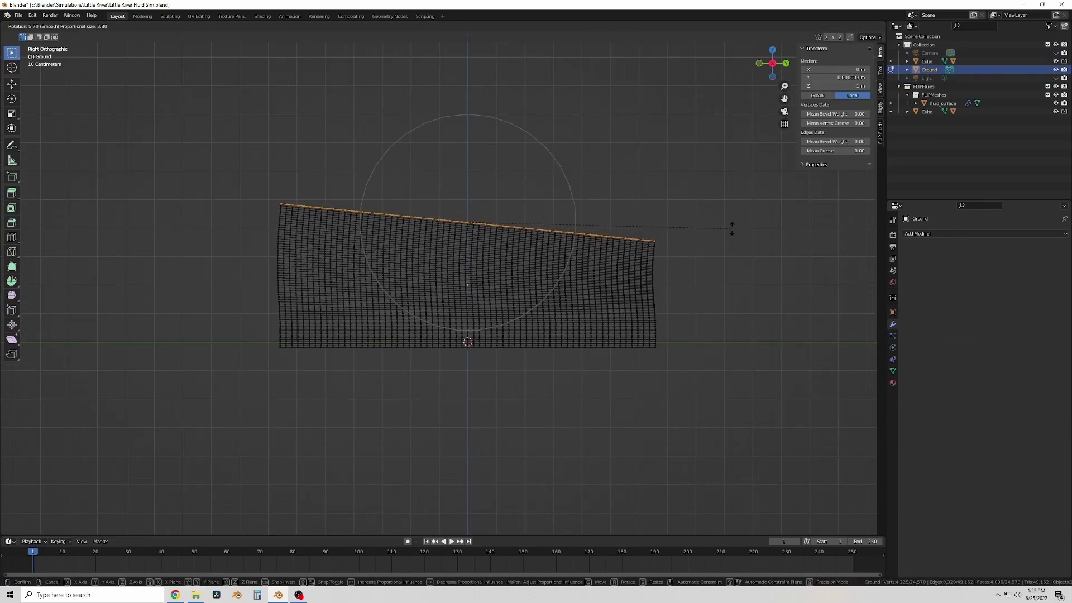
{"action": "key", "text": "Escape"}
{"action": "left_click", "coordinate": [717, 263]}
{"action": "key", "text": "r"}
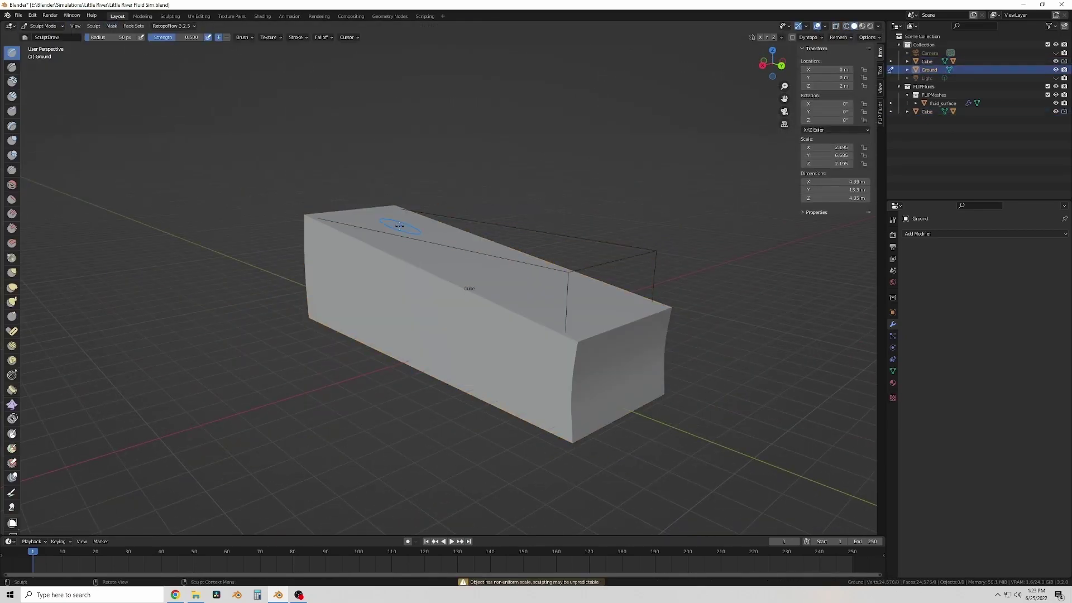
Sculpt a basin into the upper end of Ground's top, then smooth it
{"action": "scroll", "coordinate": [357, 242], "scroll_direction": "up", "scroll_amount": 3}
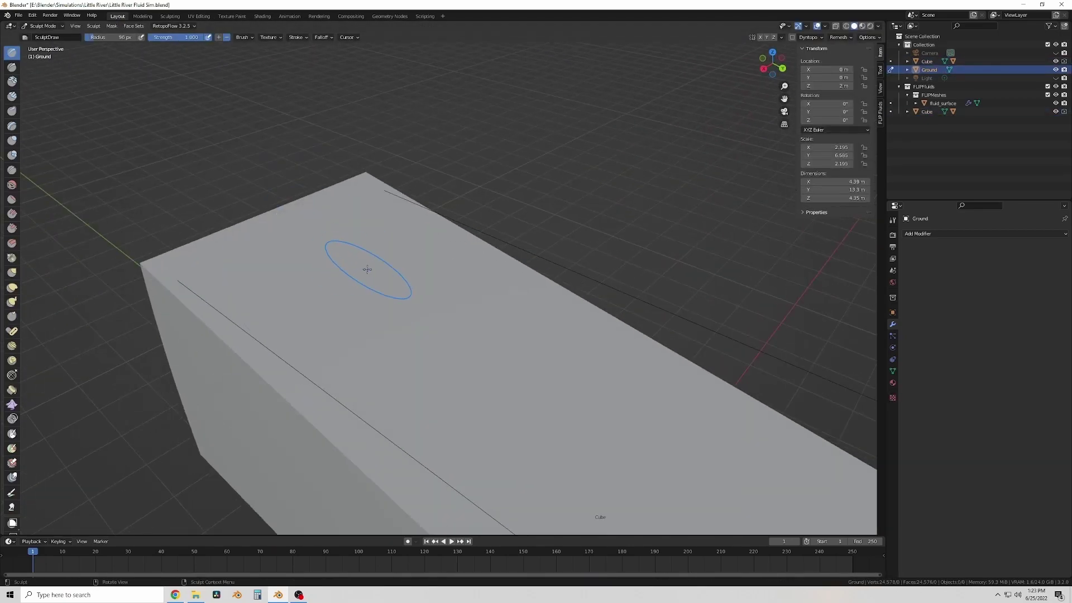
{"action": "left_click_drag", "start_coordinate": [385, 263], "coordinate": [324, 240]}
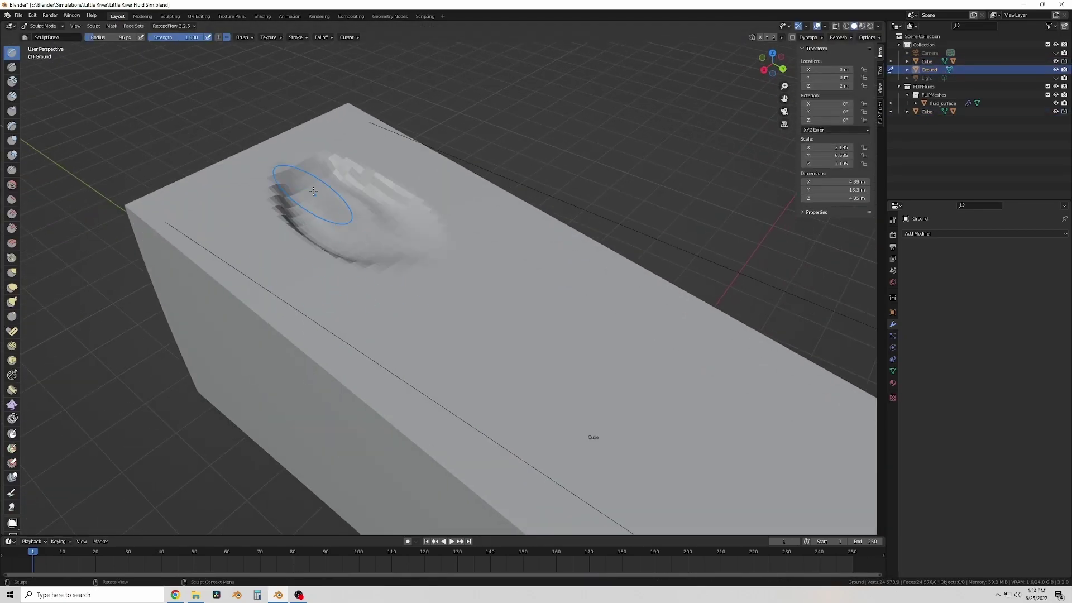
{"action": "middle_click_drag", "start_coordinate": [324, 240], "coordinate": [370, 212]}
{"action": "mouse_move", "coordinate": [491, 159]}
{"action": "middle_mouse_down"}
{"action": "mouse_move", "coordinate": [622, 359]}
{"action": "mouse_move", "coordinate": [567, 459]}
{"action": "mouse_move", "coordinate": [272, 107]}
{"action": "middle_mouse_up"}
{"action": "key", "text": "shift+s"}
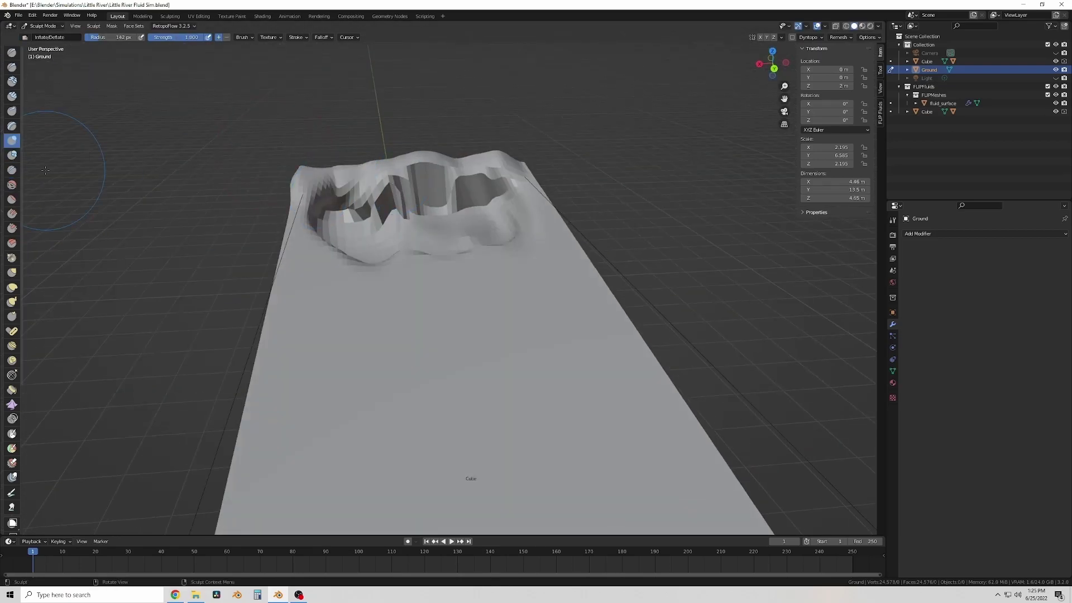
{"action": "key", "text": "x"}
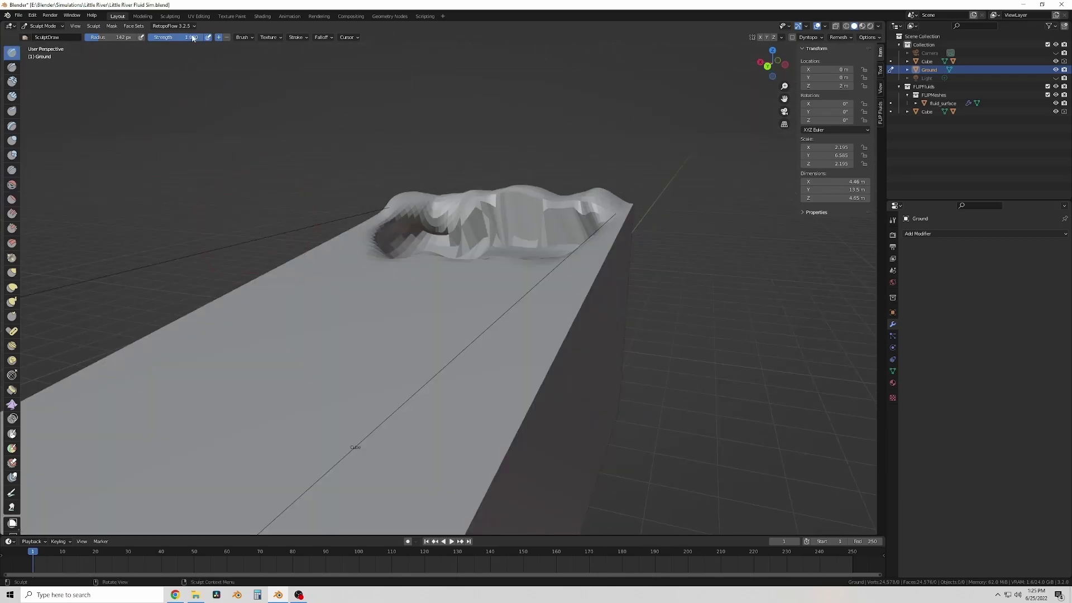
Carve a riverbed channel down the middle of Ground from top view and smooth it
{"action": "key", "text": "KP_7"}
{"action": "scroll", "coordinate": [612, 260], "scroll_direction": "down", "scroll_amount": 3}
{"action": "left_click_drag", "start_coordinate": [457, 386], "coordinate": [456, 131]}
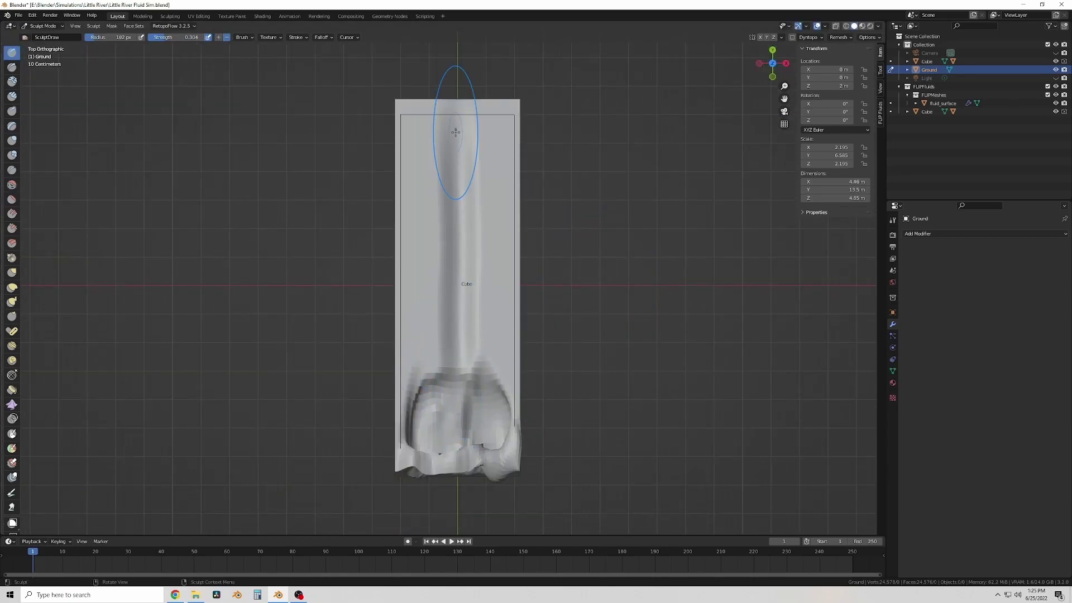
{"action": "mouse_move", "coordinate": [435, 289]}
{"action": "middle_mouse_down"}
{"action": "mouse_move", "coordinate": [463, 313]}
{"action": "mouse_move", "coordinate": [449, 335]}
{"action": "mouse_move", "coordinate": [426, 304]}
{"action": "mouse_move", "coordinate": [434, 371]}
{"action": "mouse_move", "coordinate": [408, 417]}
{"action": "mouse_move", "coordinate": [314, 258]}
{"action": "middle_mouse_up"}
{"action": "key", "text": "shift+s"}
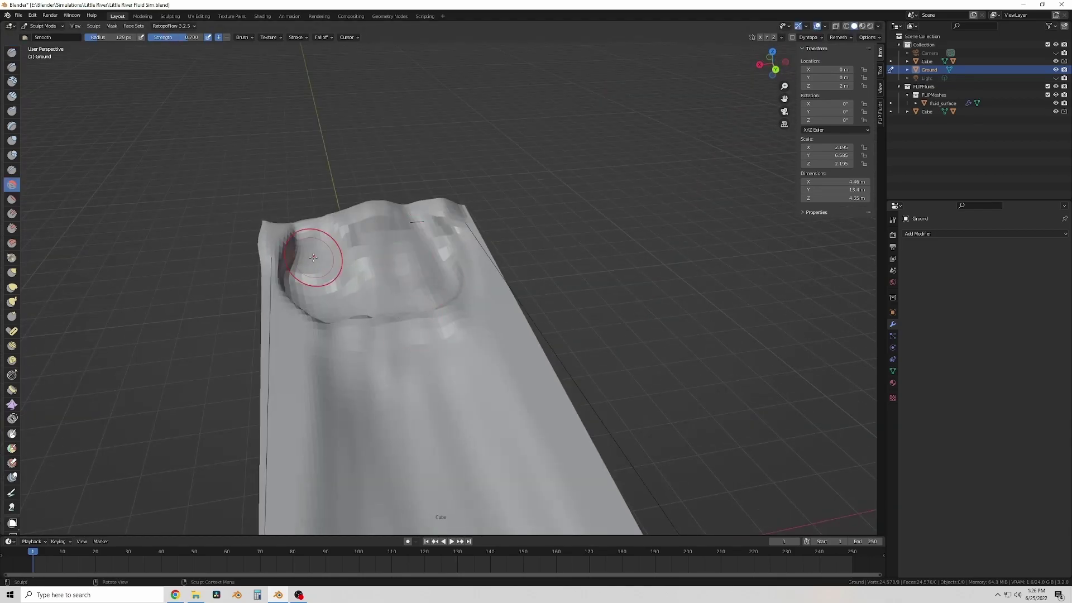
{"action": "left_click", "coordinate": [12, 52]}
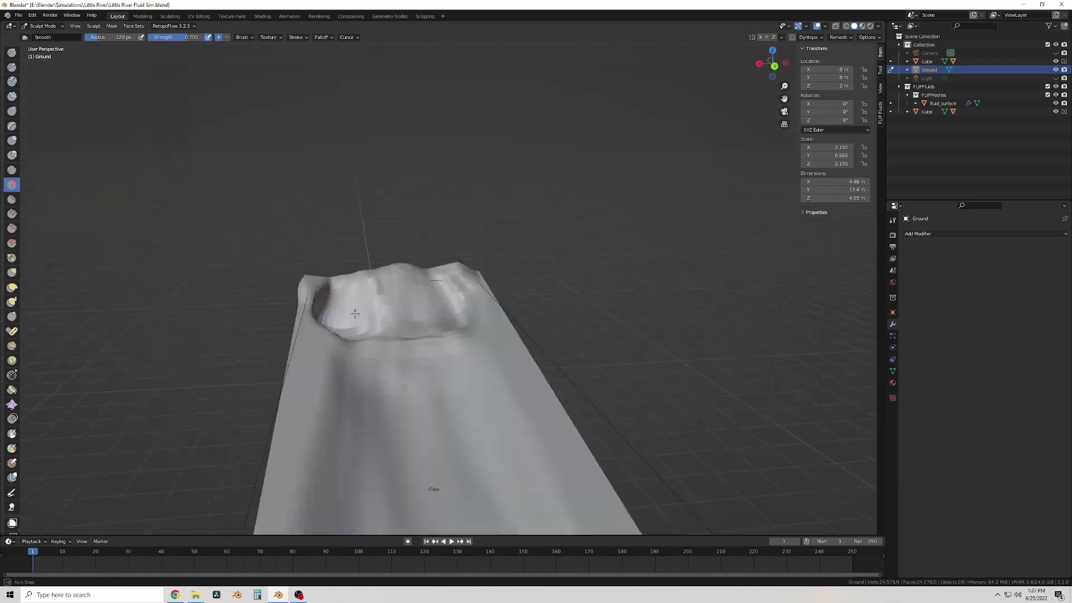
{"action": "mouse_move", "coordinate": [433, 491]}
{"action": "middle_mouse_down"}
{"action": "mouse_move", "coordinate": [433, 217]}
{"action": "mouse_move", "coordinate": [438, 227]}
{"action": "mouse_move", "coordinate": [487, 226]}
{"action": "mouse_move", "coordinate": [335, 210]}
{"action": "mouse_move", "coordinate": [421, 299]}
{"action": "middle_mouse_up"}
Return to Object Mode and set Ground as a FLIP obstacle
{"action": "key", "text": "ctrl+Tab"}
{"action": "scroll", "coordinate": [421, 299], "scroll_direction": "up", "scroll_amount": 3}
{"action": "left_click", "coordinate": [880, 112]}
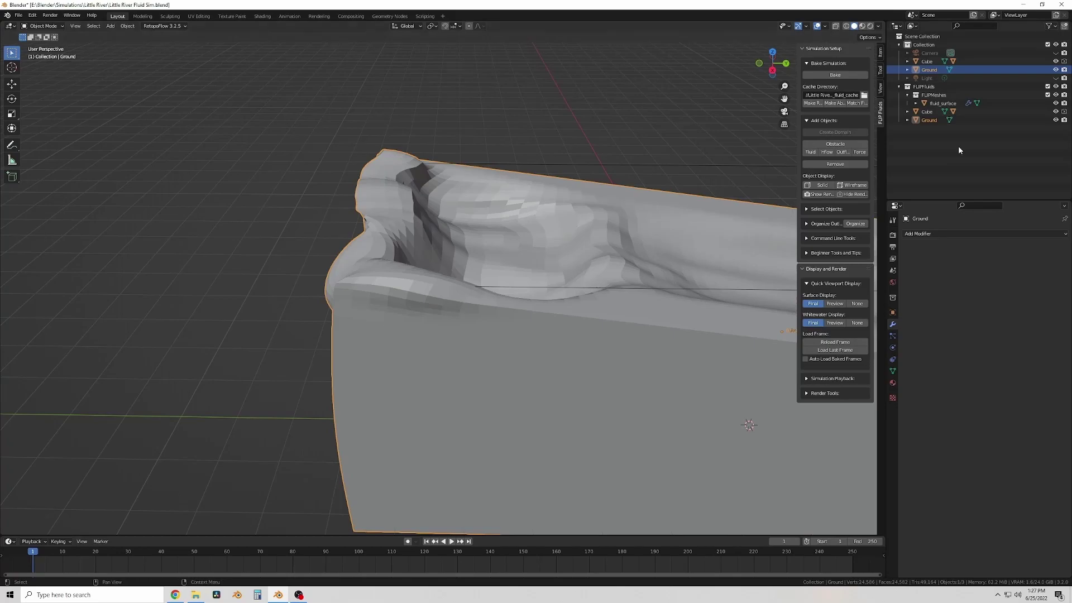
{"action": "scroll", "coordinate": [649, 216], "scroll_direction": "down", "scroll_amount": 4}
{"action": "key", "text": "alt+a"}
{"action": "middle_click_drag", "start_coordinate": [650, 215], "coordinate": [404, 247]}
{"action": "scroll", "coordinate": [405, 247], "scroll_direction": "up", "scroll_amount": 2}
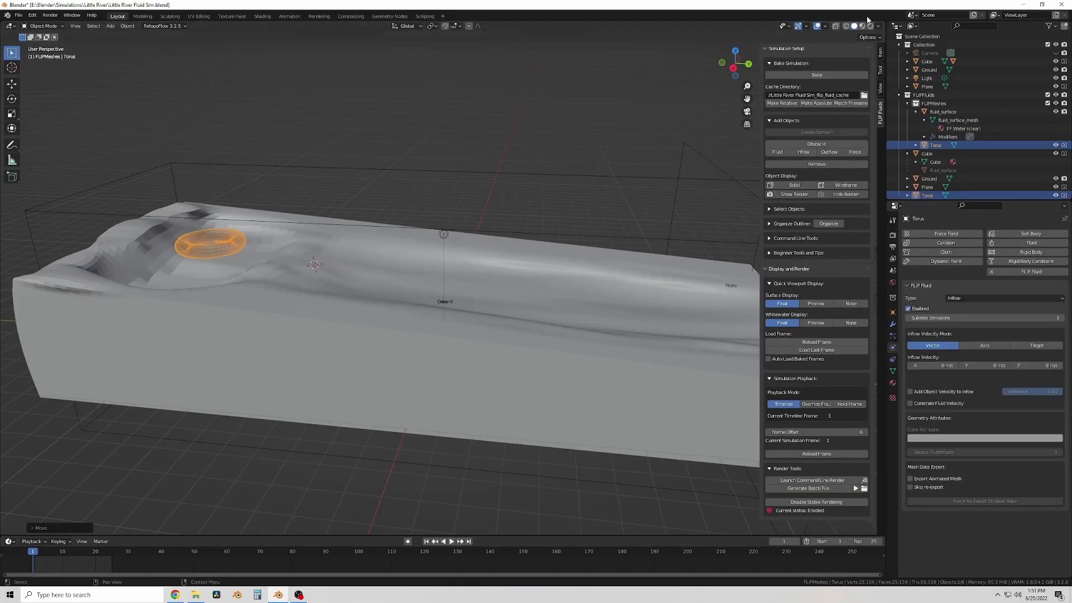
Start the fluid bake with a 250-frame end and set the domain resolution to 120
{"action": "left_click", "coordinate": [817, 75]}
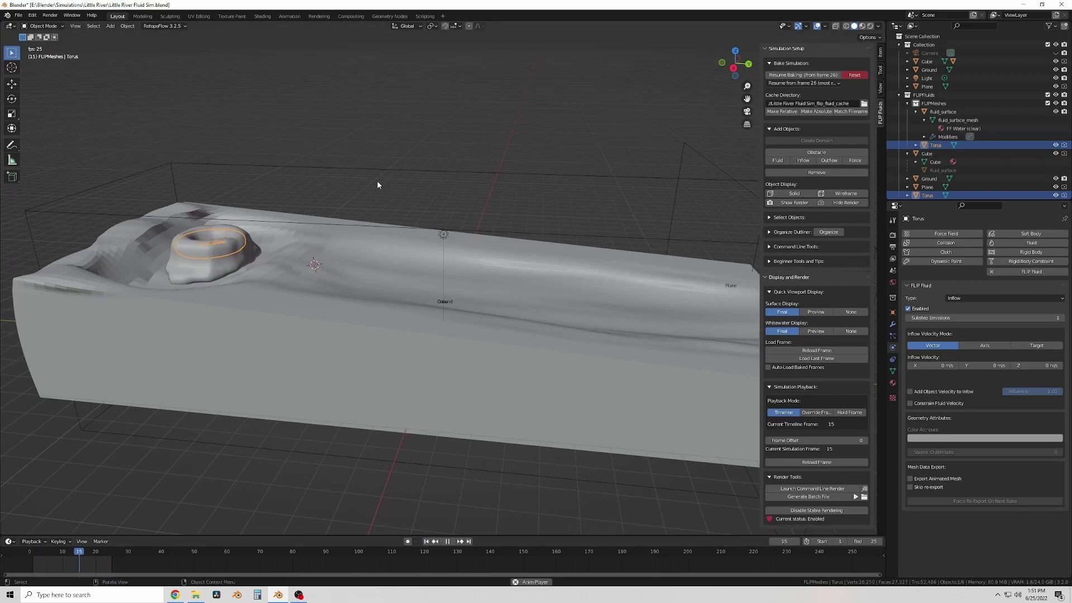
{"action": "key", "text": "Return"}
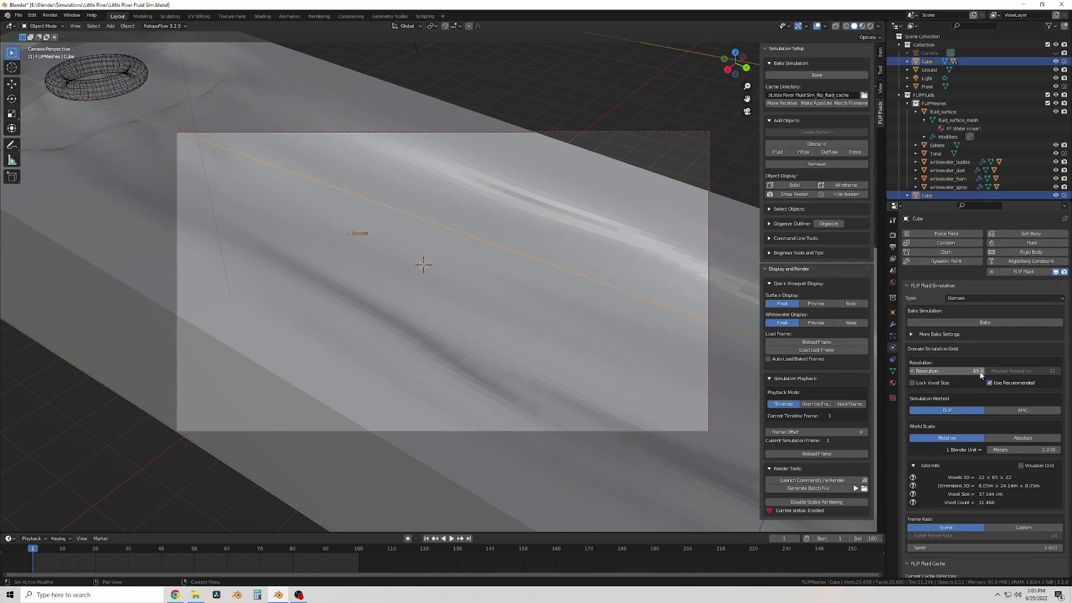
{"action": "scroll", "coordinate": [960, 356], "scroll_direction": "down", "scroll_amount": 2}
{"action": "double_click", "coordinate": [944, 354]}
{"action": "type", "text": "120"}
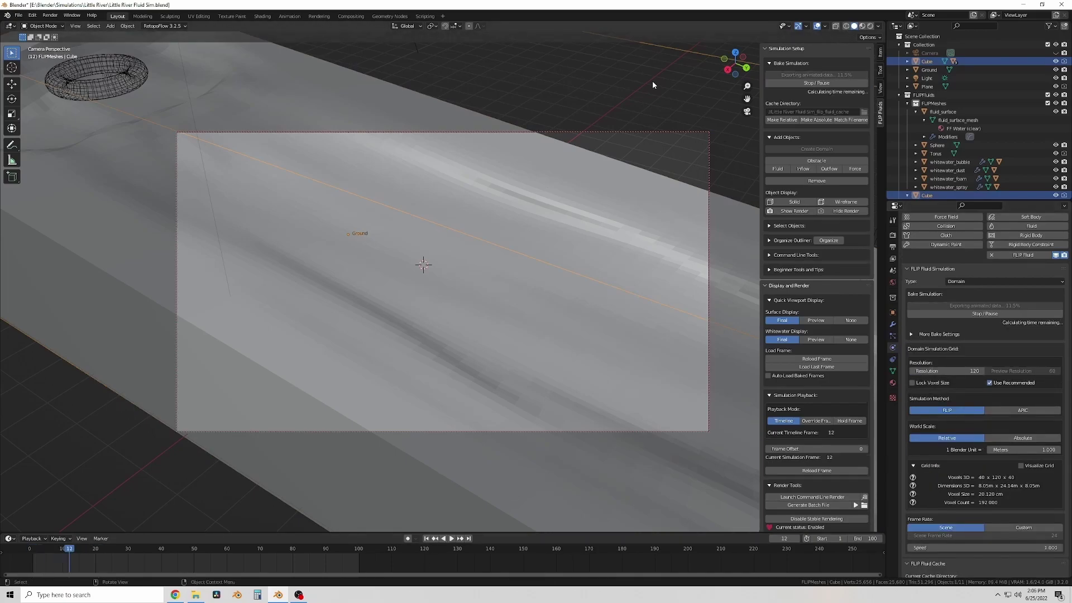
{"action": "key", "text": "shift+a"}
Add a UV sphere moved along X onto the ground, plus an ico sphere
{"action": "left_click", "coordinate": [614, 124]}
{"action": "key", "text": "g"}
{"action": "key", "text": "x"}
{"action": "left_click", "coordinate": [604, 184]}
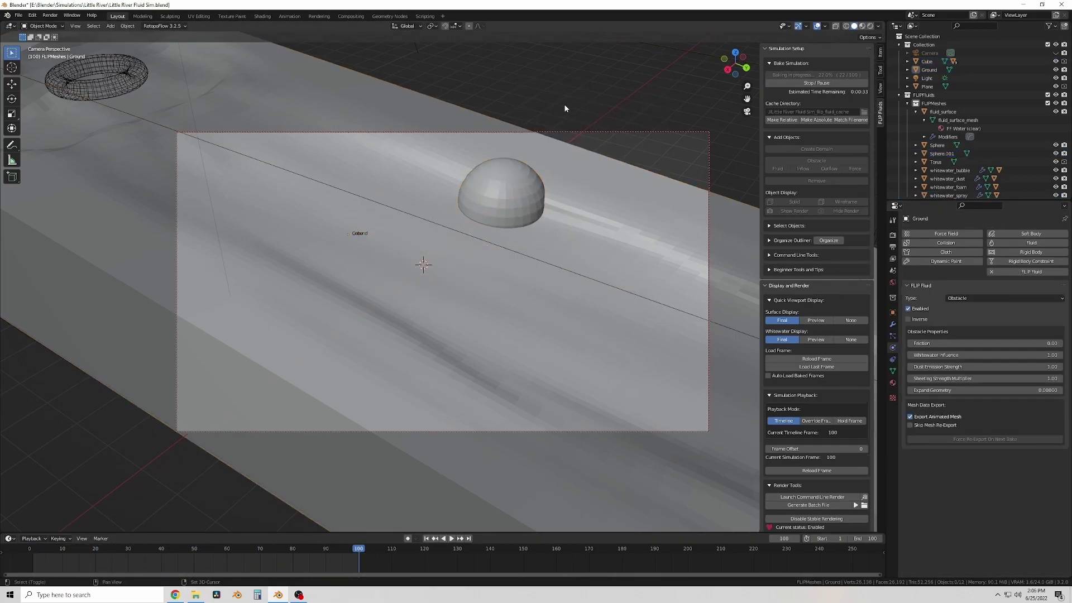
{"action": "key", "text": "shift+a"}
{"action": "left_click", "coordinate": [619, 144]}
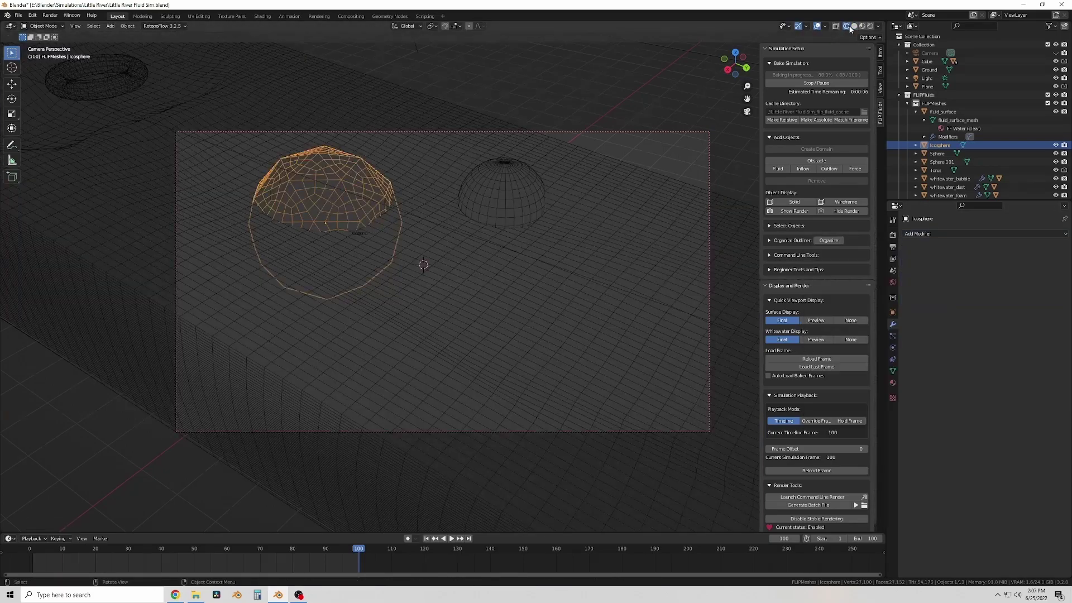
Stop and reset the running fluid bake, then start a fresh bake on the domain
{"action": "left_click", "coordinate": [942, 161]}
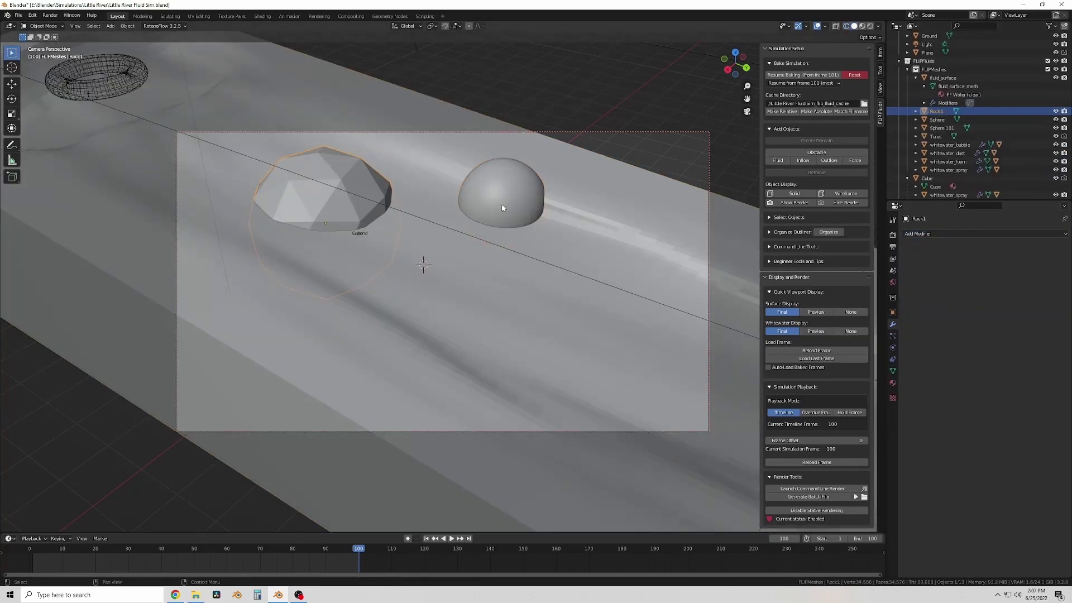
{"action": "left_click", "coordinate": [854, 75]}
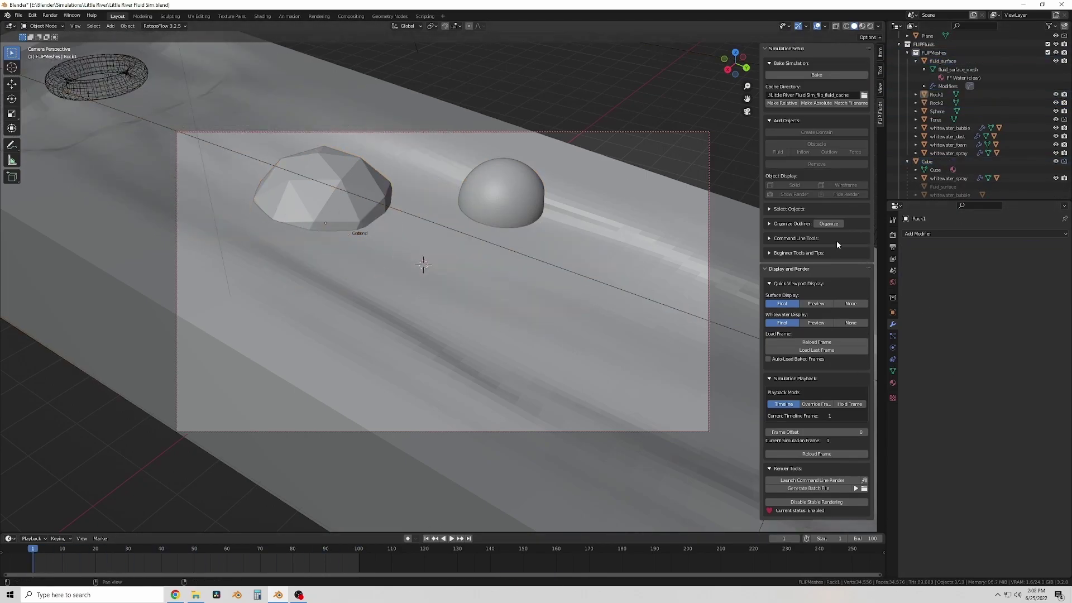
{"action": "left_click", "coordinate": [927, 161]}
{"action": "left_click", "coordinate": [965, 323]}
Sculpt Rock1 and Rock2 into lumpy boulder shapes with the Grab brush
{"action": "left_click", "coordinate": [367, 204]}
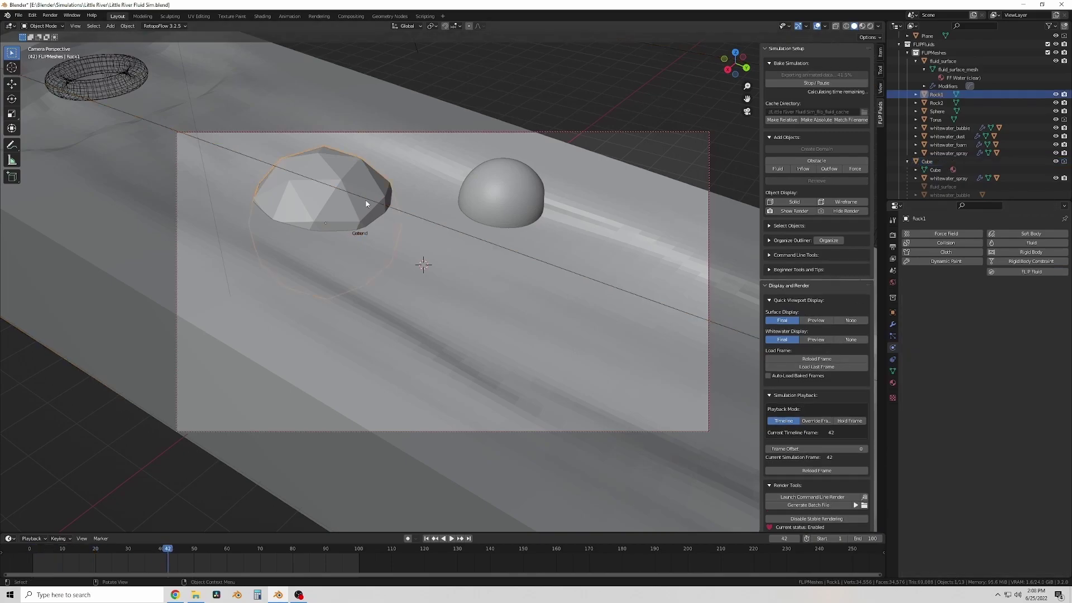
{"action": "key", "text": "g"}
{"action": "mouse_move", "coordinate": [670, 174]}
{"action": "middle_mouse_down"}
{"action": "mouse_move", "coordinate": [438, 227]}
{"action": "mouse_move", "coordinate": [649, 422]}
{"action": "middle_mouse_up"}
{"action": "middle_click_drag", "start_coordinate": [541, 427], "coordinate": [414, 296]}
{"action": "key", "text": "alt+q"}
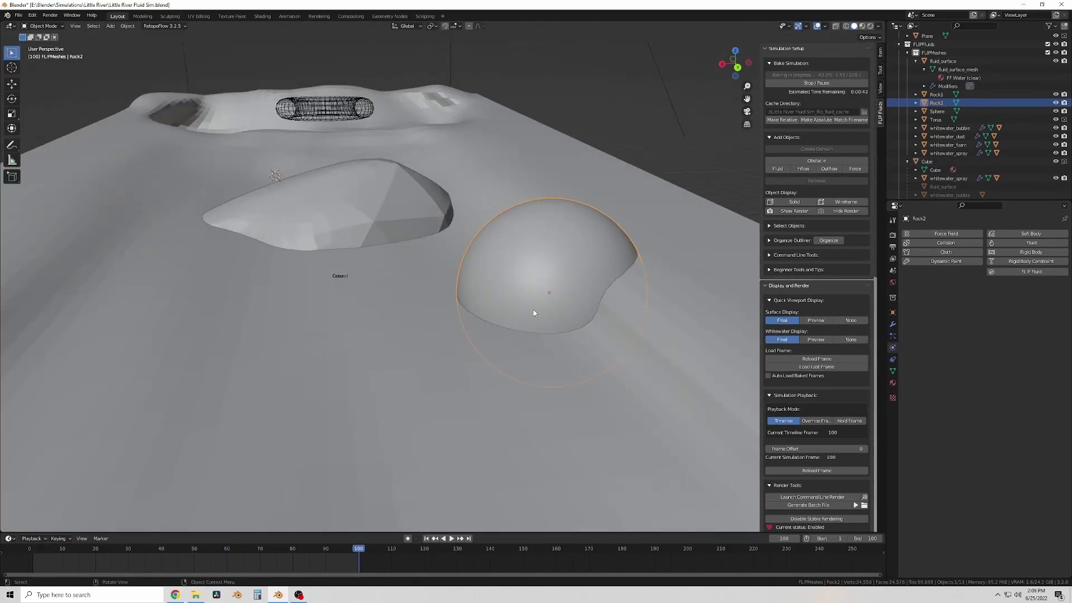
{"action": "left_click_drag", "start_coordinate": [531, 311], "coordinate": [335, 270]}
{"action": "mouse_move", "coordinate": [335, 270]}
{"action": "middle_mouse_down"}
{"action": "mouse_move", "coordinate": [235, 142]}
{"action": "mouse_move", "coordinate": [358, 235]}
{"action": "middle_mouse_up"}
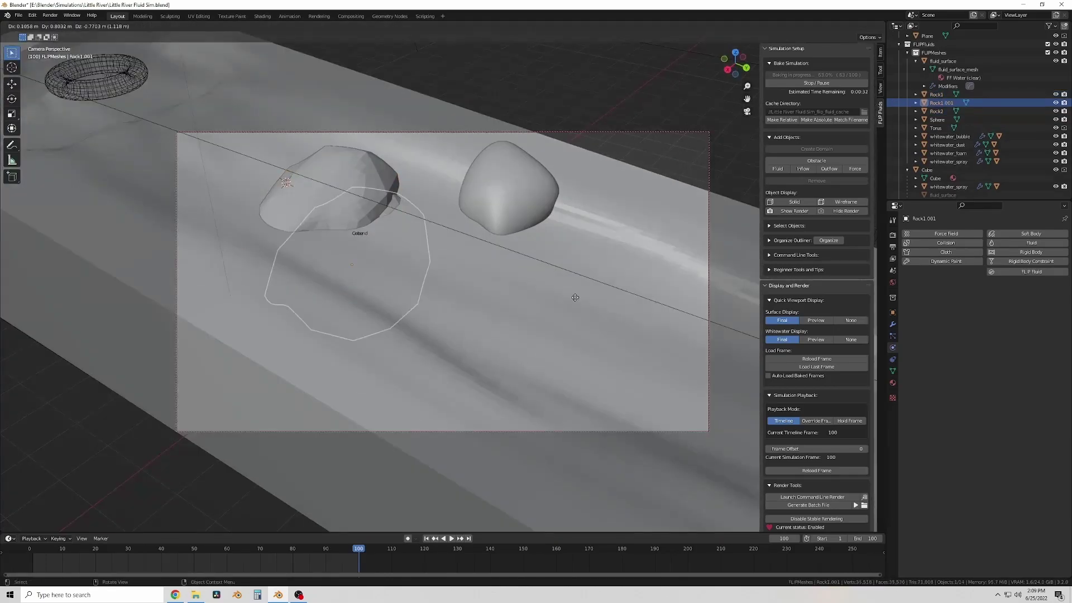
Place the duplicated rock and scale it down into a small rock
{"action": "left_click", "coordinate": [637, 447]}
{"action": "key", "text": "s"}
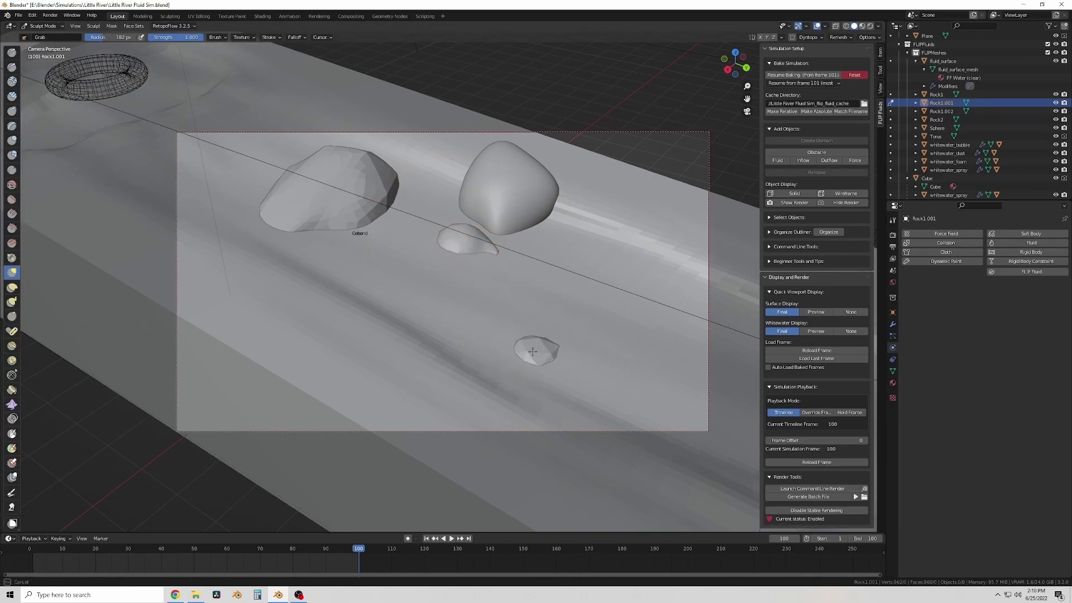
{"action": "middle_click_drag", "start_coordinate": [568, 334], "coordinate": [441, 396]}
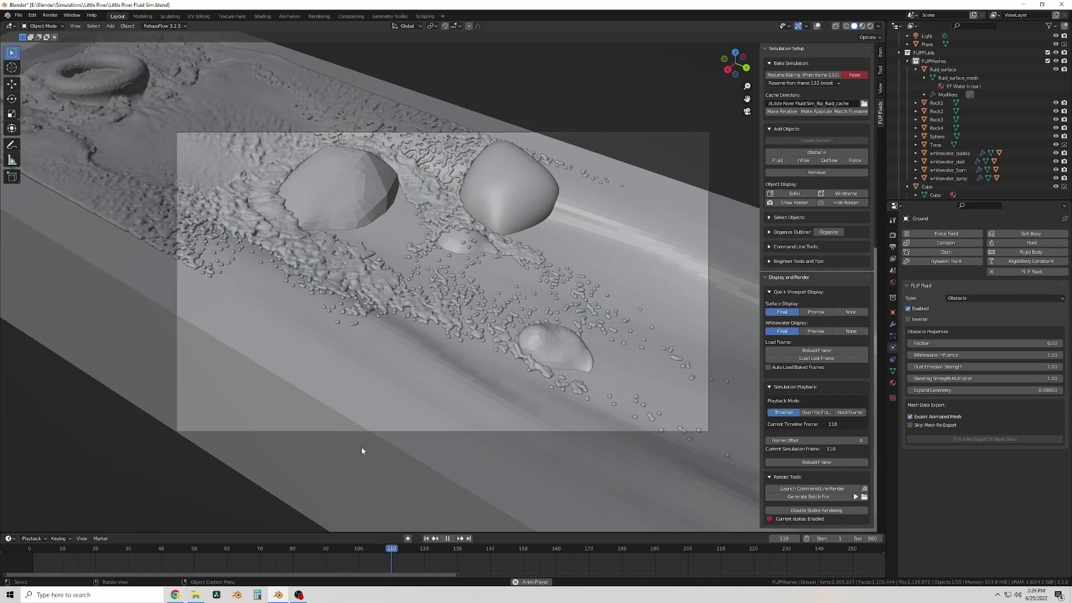
Stop the fluid playback and orbit around the channel to inspect it
{"action": "key", "text": "Escape"}
{"action": "mouse_move", "coordinate": [391, 279]}
{"action": "middle_mouse_down"}
{"action": "mouse_move", "coordinate": [391, 241]}
{"action": "mouse_move", "coordinate": [379, 262]}
{"action": "middle_mouse_up"}
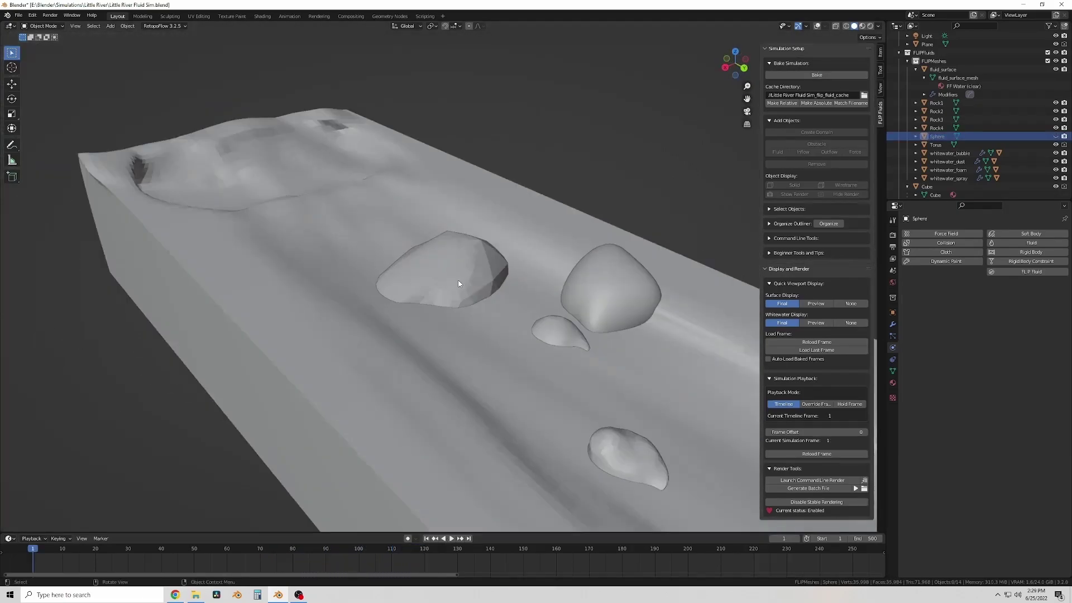
{"action": "left_click_drag", "start_coordinate": [346, 212], "coordinate": [614, 263], "text": "shift"}
{"action": "key", "text": "r"}
{"action": "key", "text": "x"}
{"action": "key", "text": "Escape"}
Move the outflow Plane along Y to the channel's downstream end
{"action": "left_click", "coordinate": [736, 196]}
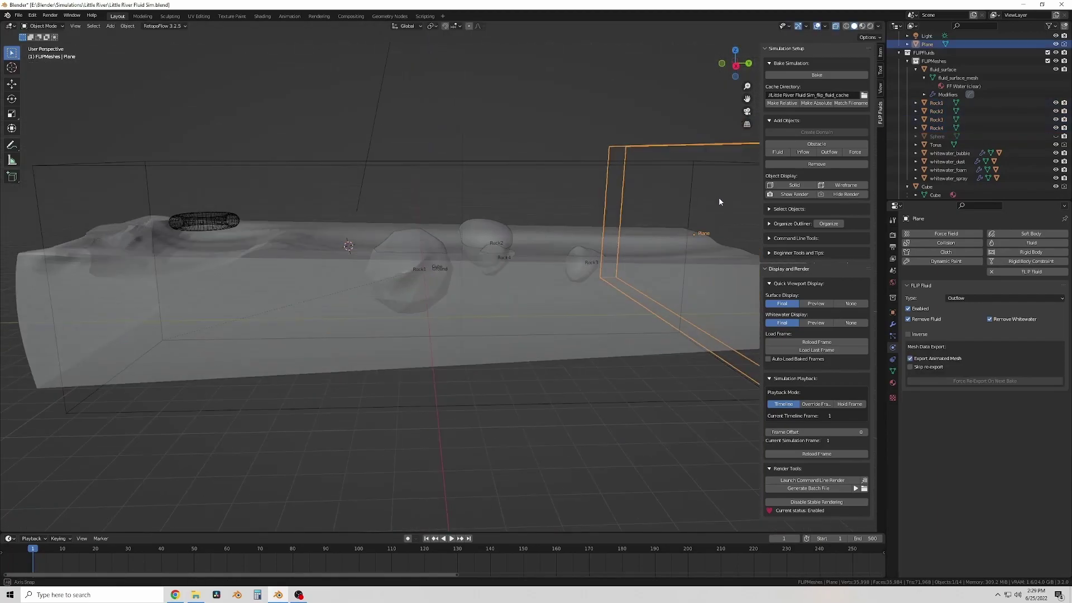
{"action": "key", "text": "KP_0"}
{"action": "key", "text": "g"}
{"action": "key", "text": "y"}
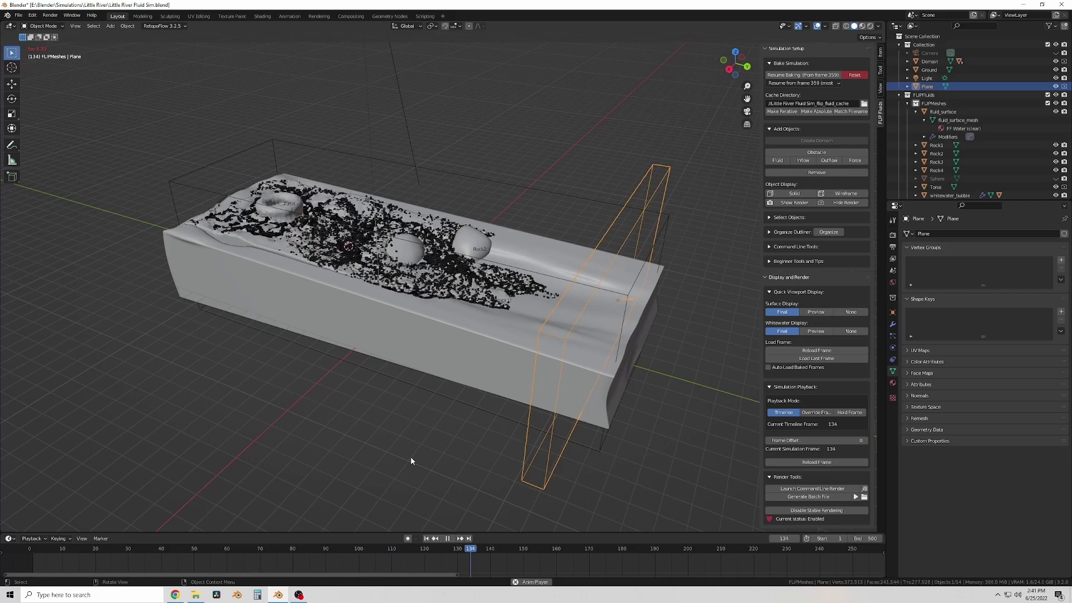
Stop the replay, view the scene from the back, and select the fluid domain
{"action": "key", "text": "space"}
{"action": "key", "text": "ctrl+KP_1"}
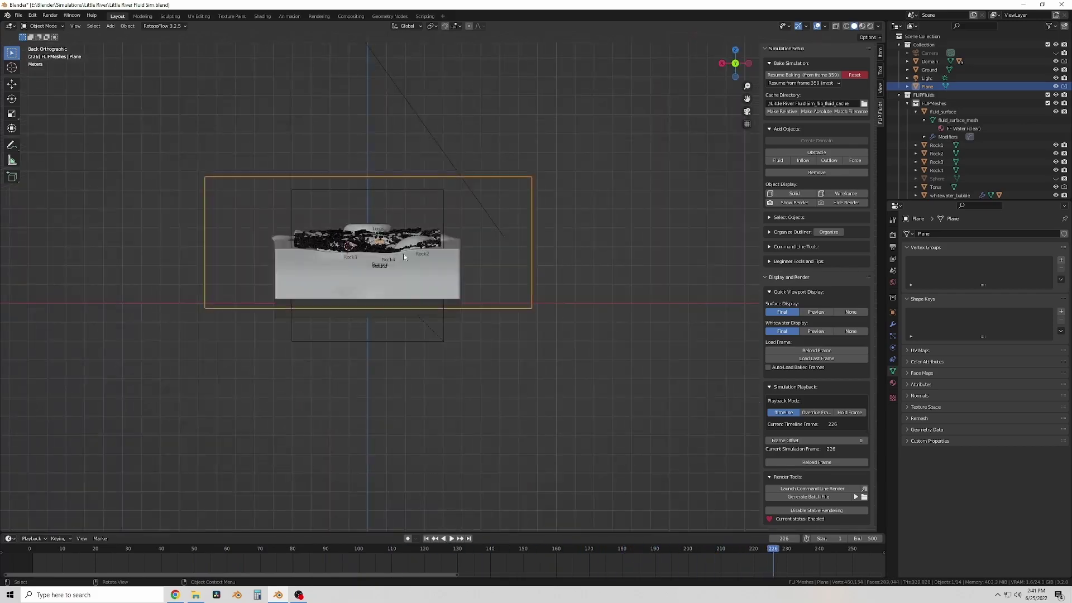
{"action": "left_click", "coordinate": [404, 257]}
{"action": "middle_click_drag", "start_coordinate": [404, 257], "coordinate": [499, 407]}
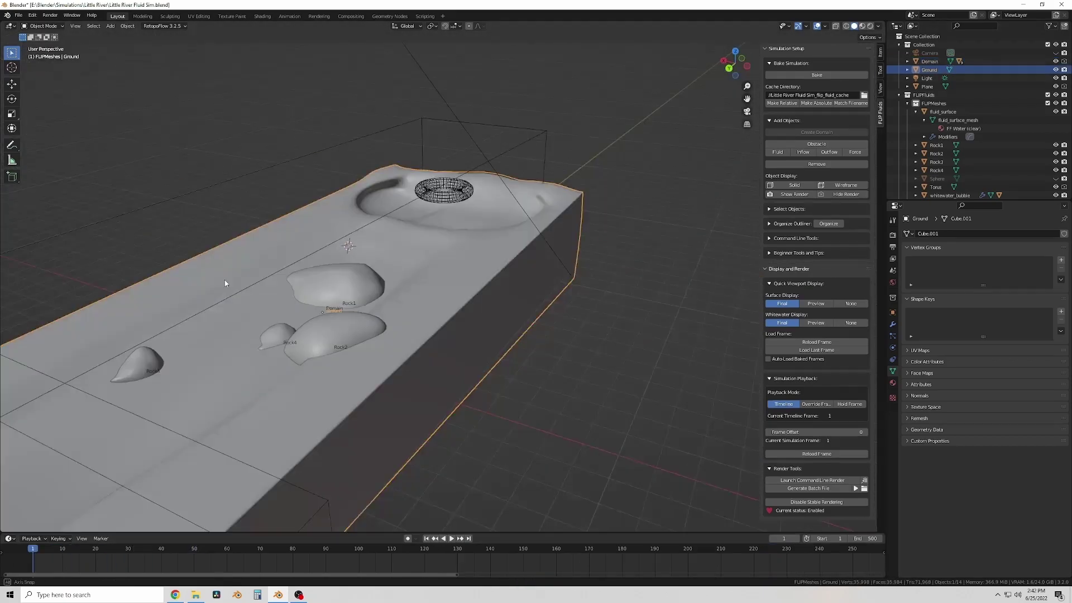
In Sculpt Mode, build up Ground's banks beside the torus
{"action": "mouse_move", "coordinate": [225, 283]}
{"action": "middle_mouse_down"}
{"action": "mouse_move", "coordinate": [339, 260]}
{"action": "mouse_move", "coordinate": [218, 232]}
{"action": "mouse_move", "coordinate": [346, 289]}
{"action": "mouse_move", "coordinate": [359, 443]}
{"action": "mouse_move", "coordinate": [562, 187]}
{"action": "middle_mouse_up"}
{"action": "key", "text": "ctrl+Tab"}
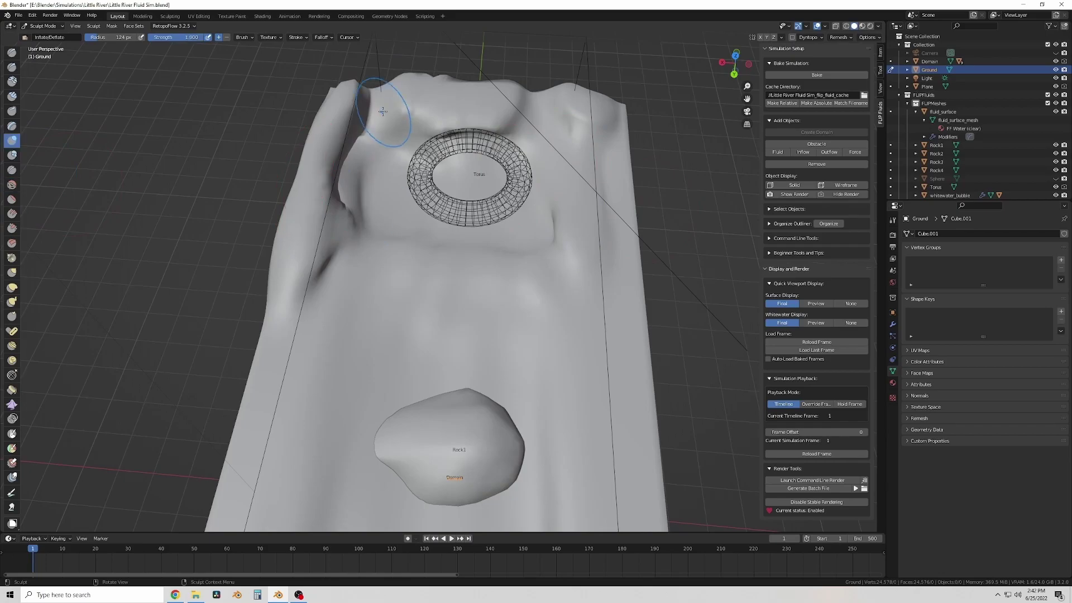
{"action": "middle_click_drag", "start_coordinate": [382, 112], "coordinate": [806, 33]}
{"action": "middle_click_drag", "start_coordinate": [587, 170], "coordinate": [349, 160]}
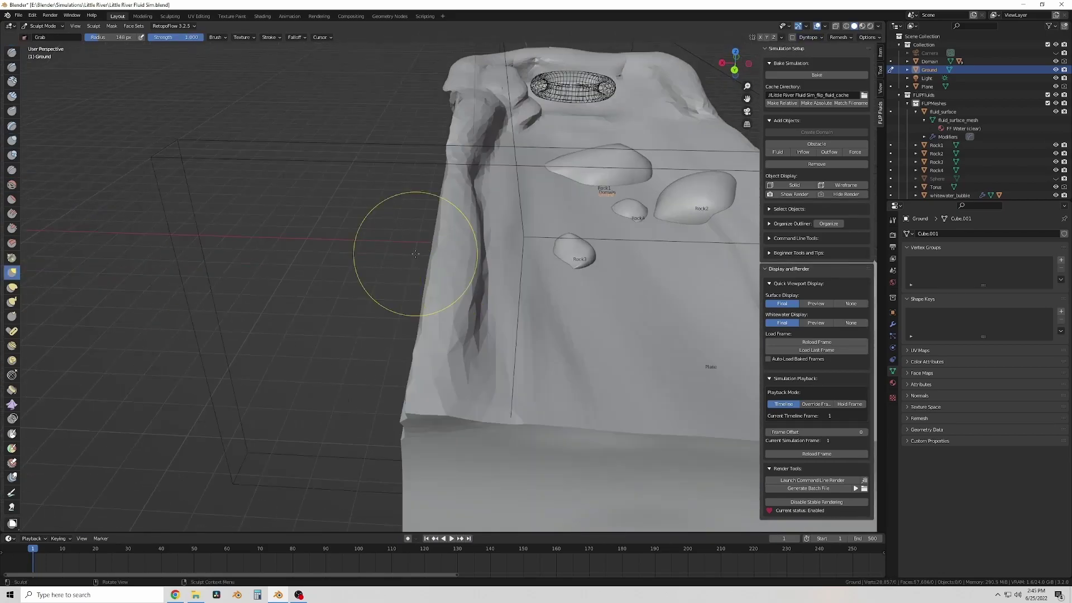
{"action": "scroll", "coordinate": [415, 216], "scroll_direction": "down", "scroll_amount": 2}
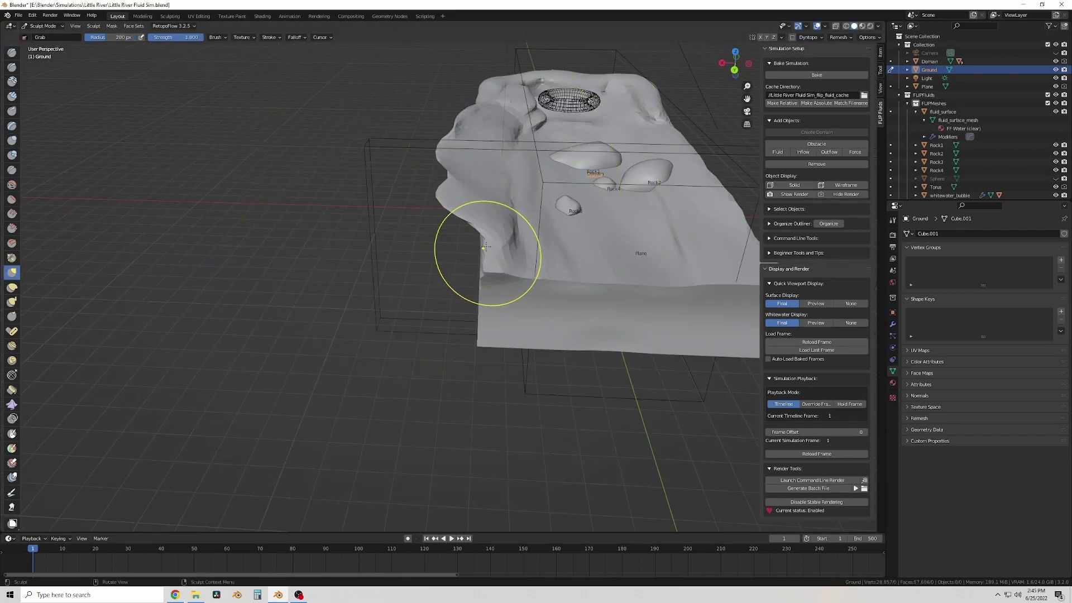
{"action": "mouse_move", "coordinate": [485, 247]}
{"action": "middle_mouse_down"}
{"action": "mouse_move", "coordinate": [499, 189]}
{"action": "mouse_move", "coordinate": [432, 211]}
{"action": "middle_mouse_up"}
Switch to the Draw brush and resize it to about 359 px, checking the wireframe
{"action": "key", "text": "x"}
{"action": "key", "text": "shift+z"}
{"action": "key", "text": "f"}
{"action": "middle_click_drag", "start_coordinate": [638, 162], "coordinate": [507, 247]}
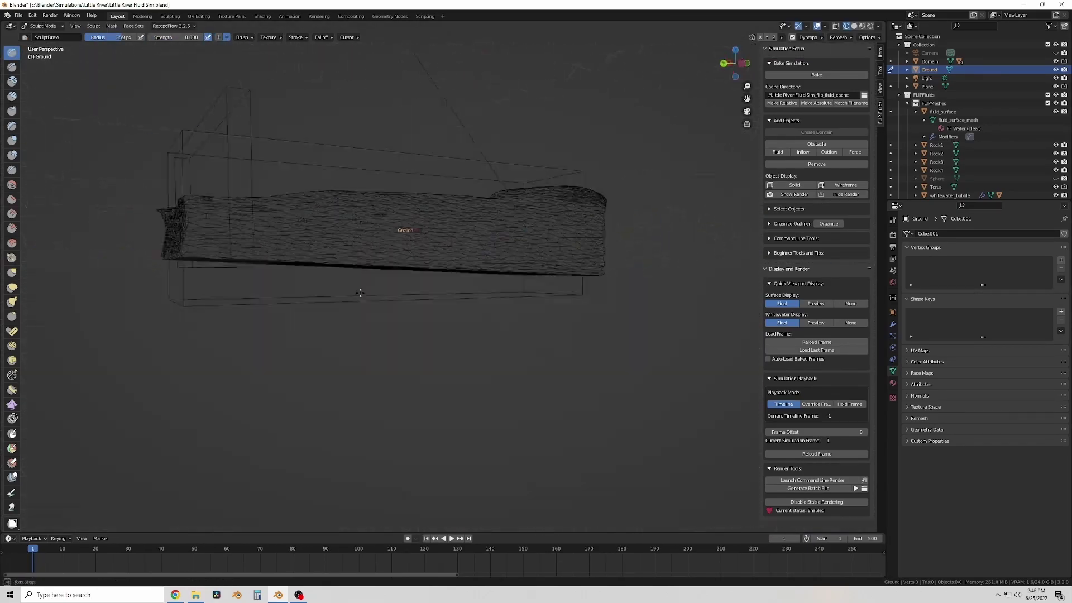
{"action": "key", "text": "shift+z"}
{"action": "middle_click_drag", "start_coordinate": [360, 292], "coordinate": [391, 251]}
{"action": "scroll", "coordinate": [391, 252], "scroll_direction": "up", "scroll_amount": 4}
Smooth rough spots on the terrain with the Smooth brush at strength 0.218
{"action": "key", "text": "s"}
{"action": "key", "text": "shift+f"}
{"action": "left_click", "coordinate": [313, 97]}
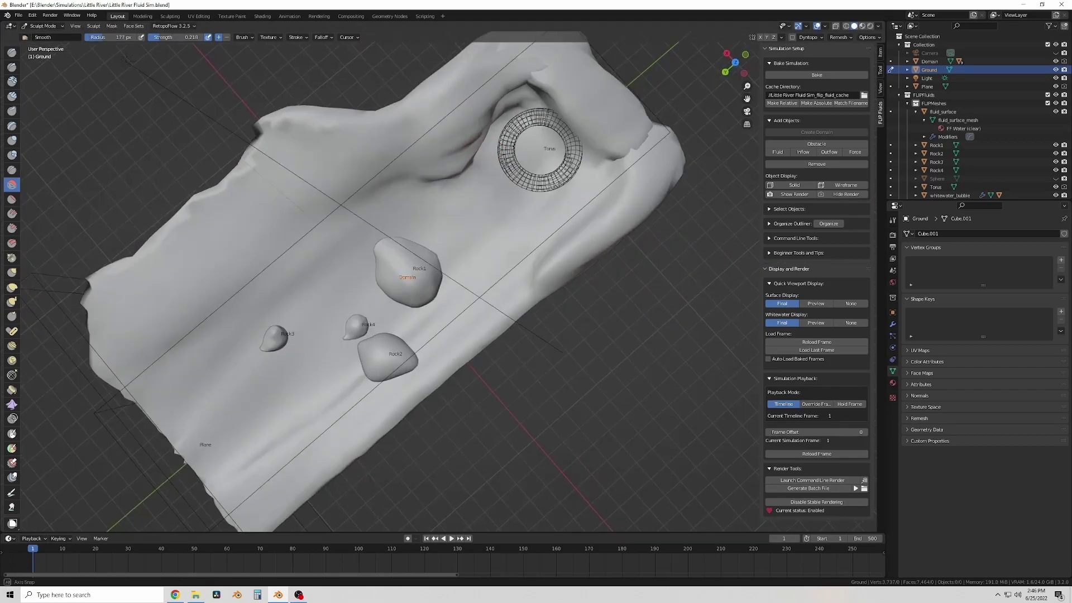
{"action": "mouse_move", "coordinate": [504, 162]}
{"action": "middle_mouse_down"}
{"action": "mouse_move", "coordinate": [562, 179]}
{"action": "mouse_move", "coordinate": [519, 226]}
{"action": "mouse_move", "coordinate": [466, 251]}
{"action": "mouse_move", "coordinate": [320, 173]}
{"action": "mouse_move", "coordinate": [311, 227]}
{"action": "mouse_move", "coordinate": [313, 184]}
{"action": "mouse_move", "coordinate": [314, 211]}
{"action": "mouse_move", "coordinate": [175, 73]}
{"action": "middle_mouse_up"}
{"action": "key", "text": "x"}
{"action": "middle_click_drag", "start_coordinate": [12, 55], "coordinate": [519, 241]}
Re-enter Sculpt Mode on Ground and reshape the banks with the Draw and Grab brushes
{"action": "key", "text": "ctrl+Tab"}
{"action": "right_click", "coordinate": [519, 240]}
{"action": "left_click", "coordinate": [42, 26]}
{"action": "left_click", "coordinate": [43, 53]}
{"action": "mouse_move", "coordinate": [280, 223]}
{"action": "middle_mouse_down"}
{"action": "mouse_move", "coordinate": [436, 250]}
{"action": "mouse_move", "coordinate": [175, 281]}
{"action": "middle_mouse_up"}
{"action": "key", "text": "x"}
{"action": "mouse_move", "coordinate": [424, 297]}
{"action": "middle_mouse_down"}
{"action": "mouse_move", "coordinate": [402, 242]}
{"action": "mouse_move", "coordinate": [587, 163]}
{"action": "mouse_move", "coordinate": [171, 206]}
{"action": "mouse_move", "coordinate": [482, 162]}
{"action": "middle_mouse_up"}
{"action": "key", "text": "g"}
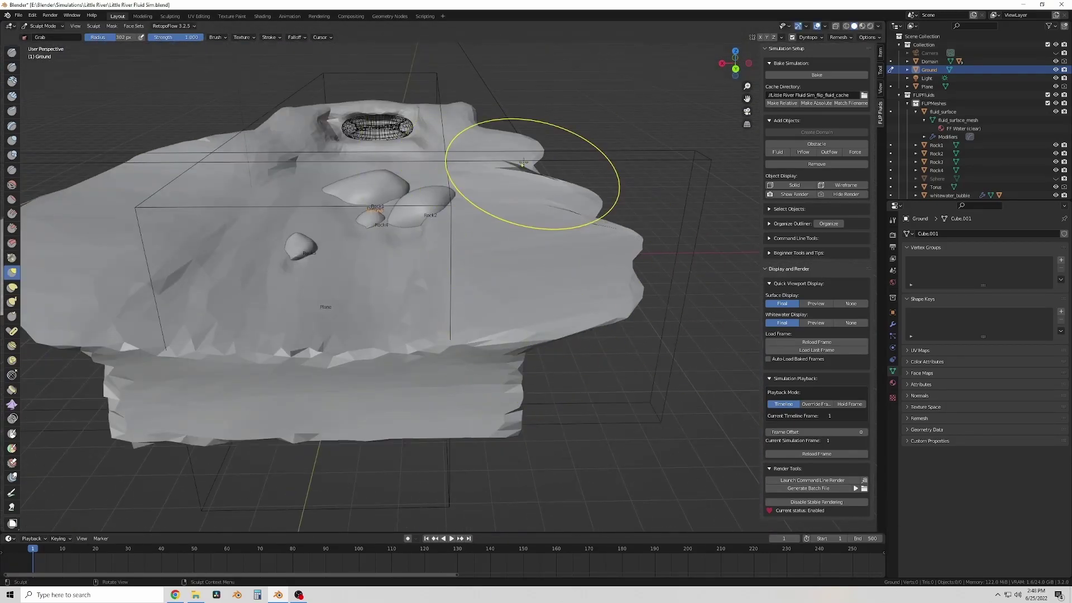
{"action": "key", "text": "KP_0"}
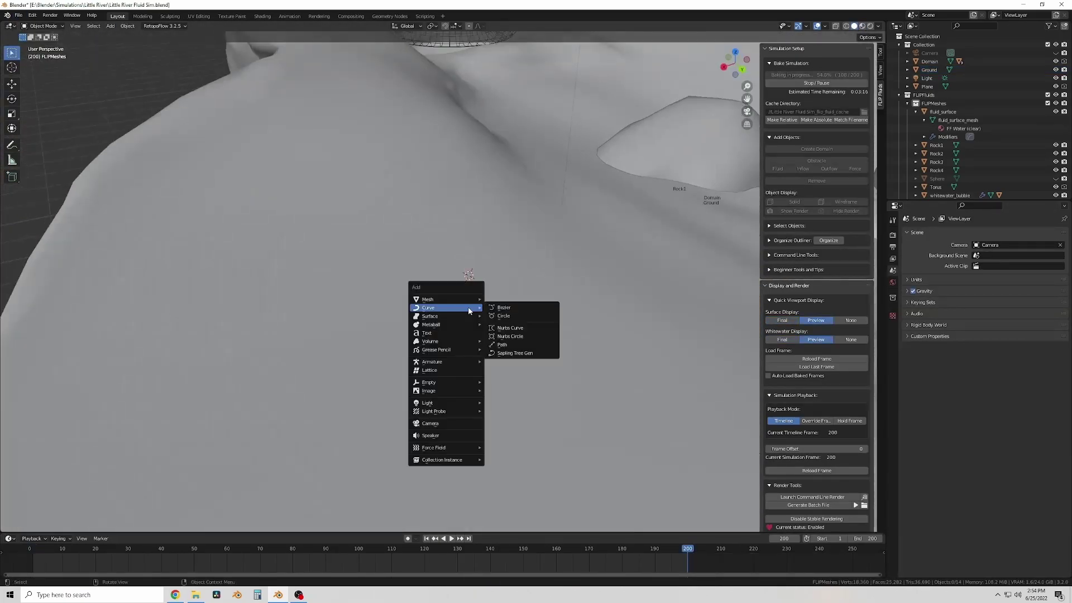
Add a cylinder, shrink it into a thin grass stalk and raise it onto the ground
{"action": "left_click", "coordinate": [506, 342]}
{"action": "key", "text": "s"}
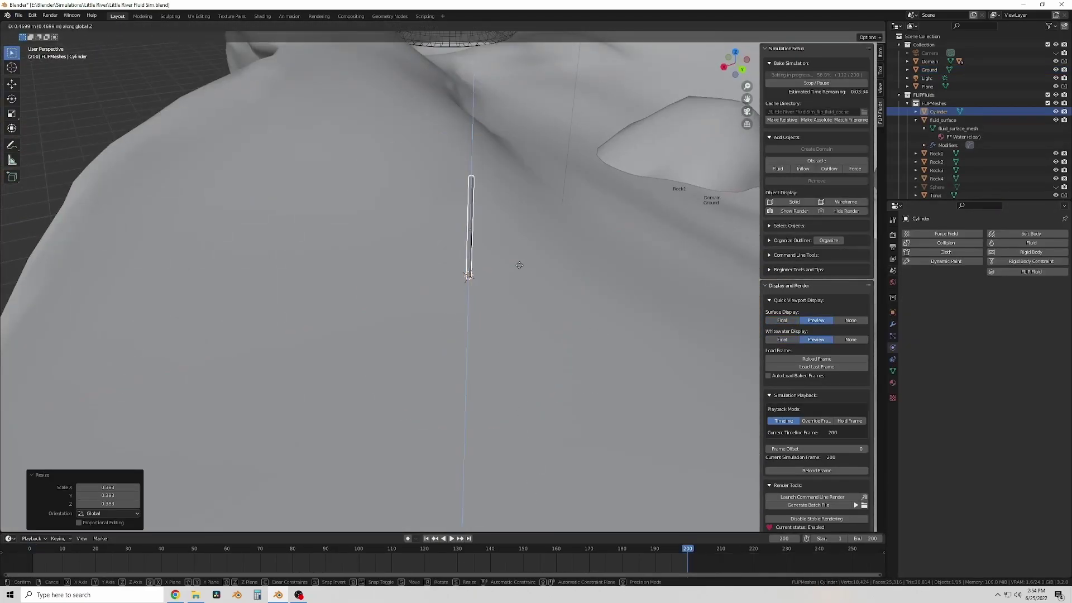
{"action": "left_click", "coordinate": [520, 265]}
{"action": "middle_click_drag", "start_coordinate": [519, 266], "coordinate": [514, 232]}
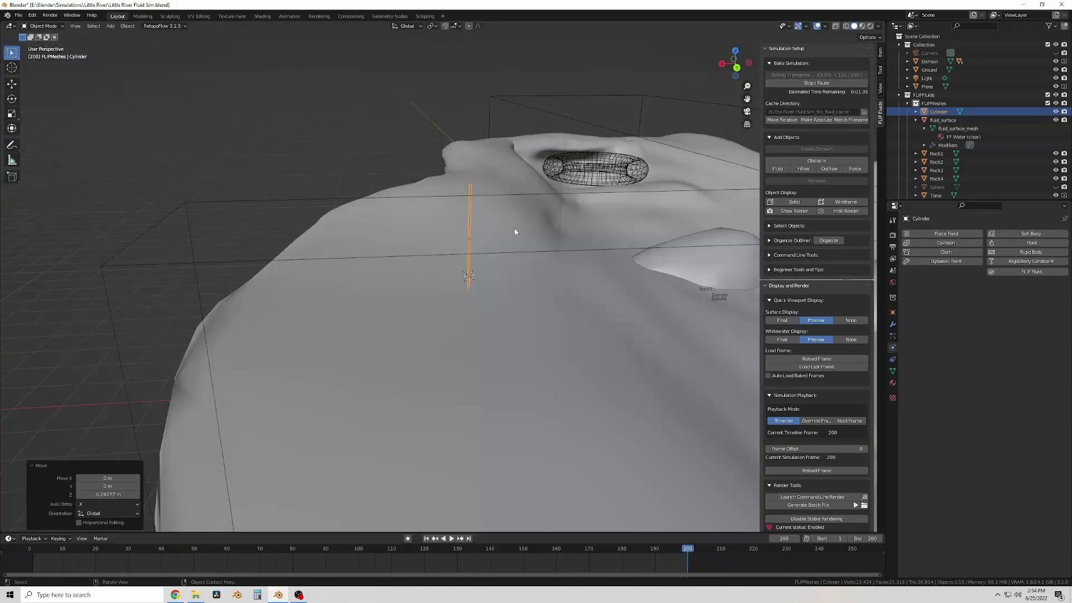
Loop-cut the stalk, then bend and taper its top with proportional editing
{"action": "key", "text": "ctrl+a"}
{"action": "key", "text": "Tab"}
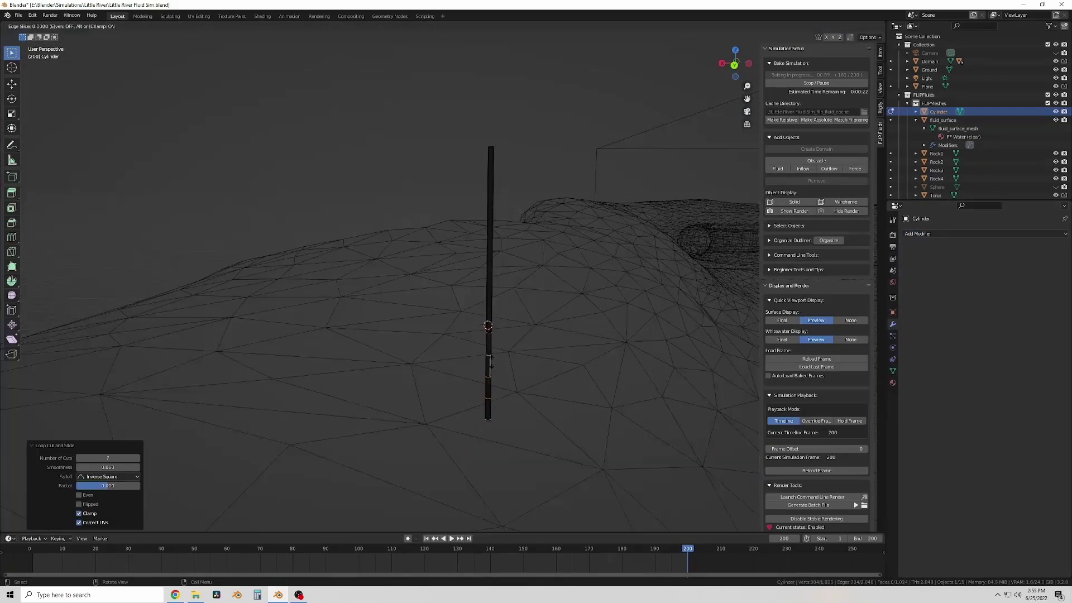
{"action": "middle_click_drag", "start_coordinate": [536, 279], "coordinate": [552, 248]}
{"action": "key", "text": "g"}
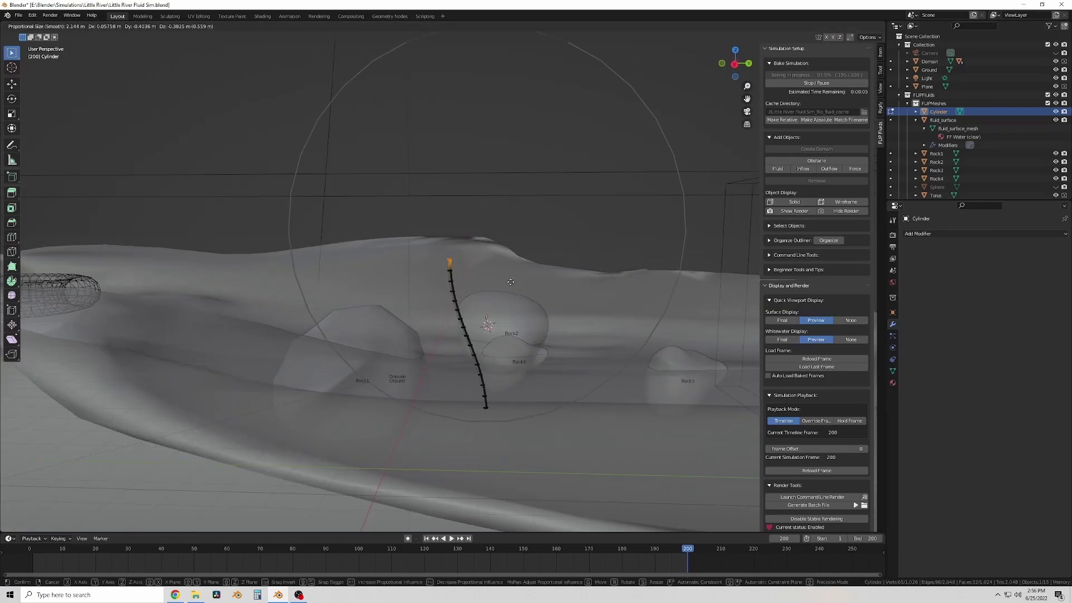
{"action": "left_click", "coordinate": [511, 282]}
{"action": "key", "text": "s"}
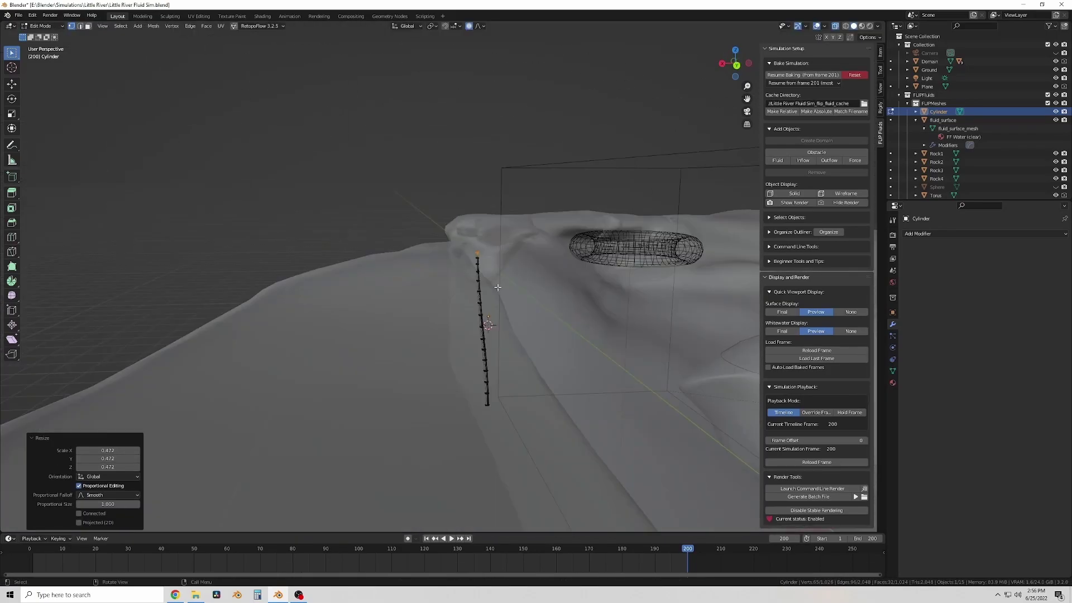
{"action": "key", "text": "Escape"}
Duplicate the stalk twice, rotating the third copy -228 degrees about Z
{"action": "key", "text": "Tab"}
{"action": "key", "text": "shift+d"}
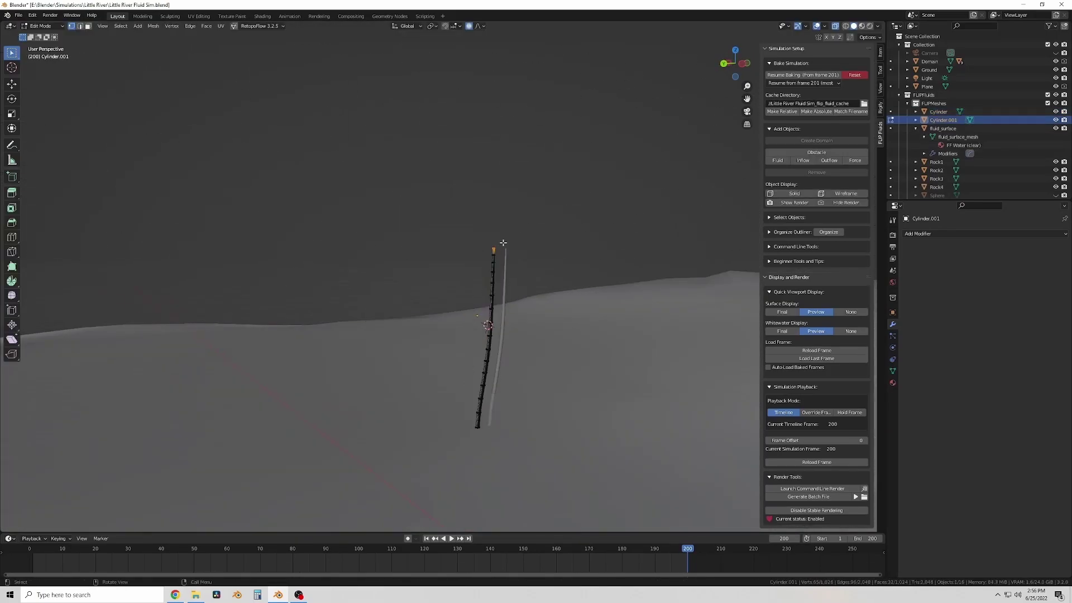
{"action": "left_click", "coordinate": [503, 243]}
{"action": "key", "text": "Tab"}
{"action": "key", "text": "shift+d"}
{"action": "key", "text": "Escape"}
{"action": "type", "text": "rz-228"}
{"action": "key", "text": "Return"}
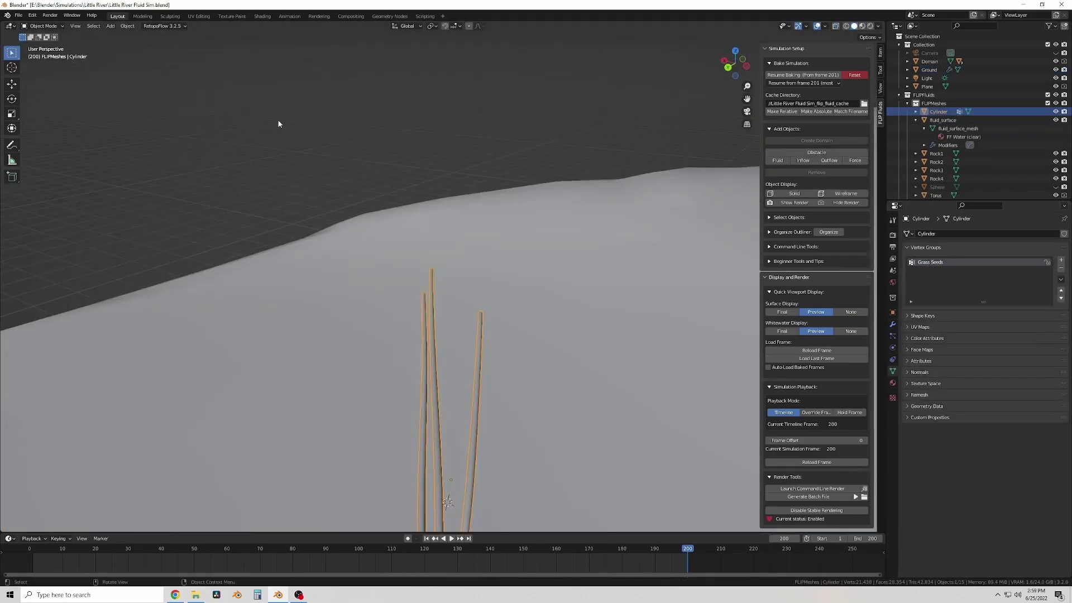
Weight-paint the stalk tips and use Grass Seeds as the hair particle density group
{"action": "key", "text": "ctrl+Tab"}
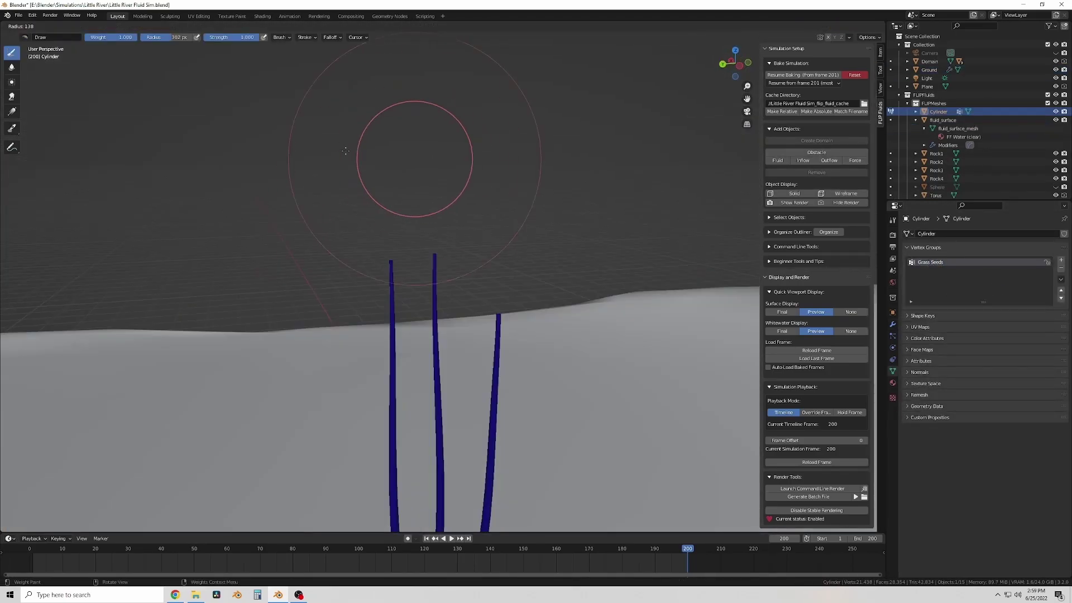
{"action": "mouse_move", "coordinate": [383, 148]}
{"action": "middle_mouse_down"}
{"action": "mouse_move", "coordinate": [430, 299]}
{"action": "mouse_move", "coordinate": [443, 263]}
{"action": "mouse_move", "coordinate": [524, 258]}
{"action": "mouse_move", "coordinate": [503, 323]}
{"action": "mouse_move", "coordinate": [441, 262]}
{"action": "mouse_move", "coordinate": [580, 316]}
{"action": "mouse_move", "coordinate": [614, 301]}
{"action": "middle_mouse_up"}
{"action": "key", "text": "ctrl+Tab"}
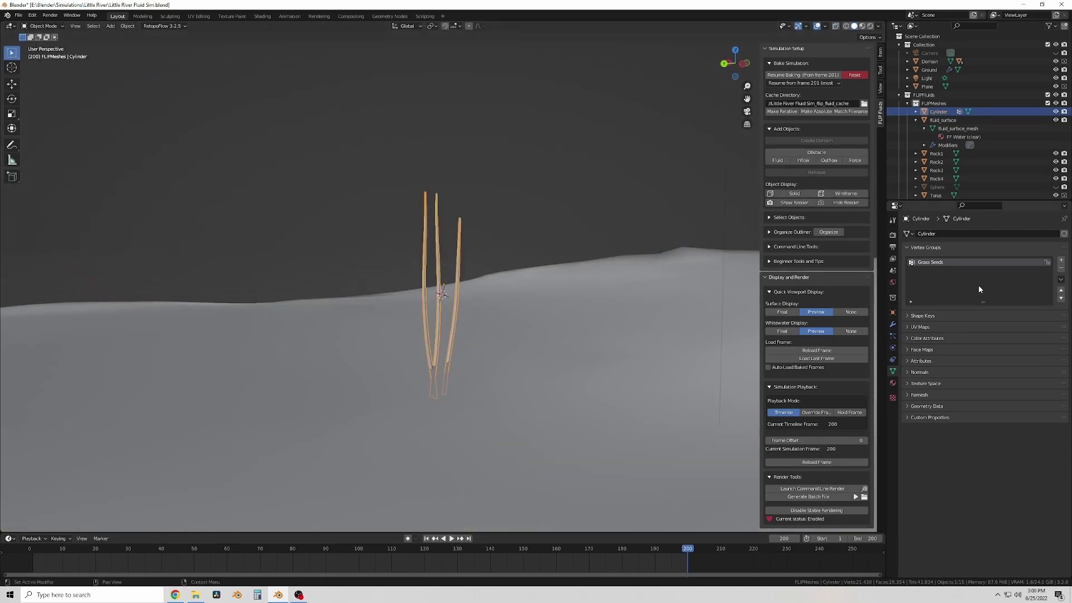
{"action": "left_click", "coordinate": [893, 335]}
{"action": "left_click", "coordinate": [1005, 529]}
{"action": "left_click", "coordinate": [961, 486]}
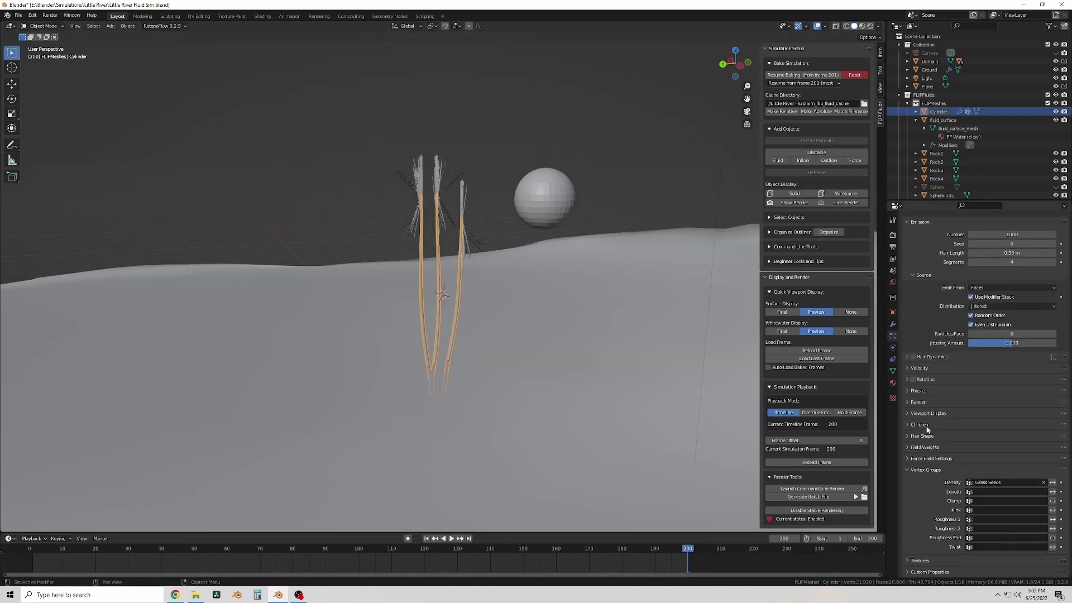
{"action": "left_click", "coordinate": [927, 436]}
{"action": "key", "text": "Return"}
Show the viewport in Rendered shading and review the ground and fluid domain
{"action": "key", "text": "shift+z"}
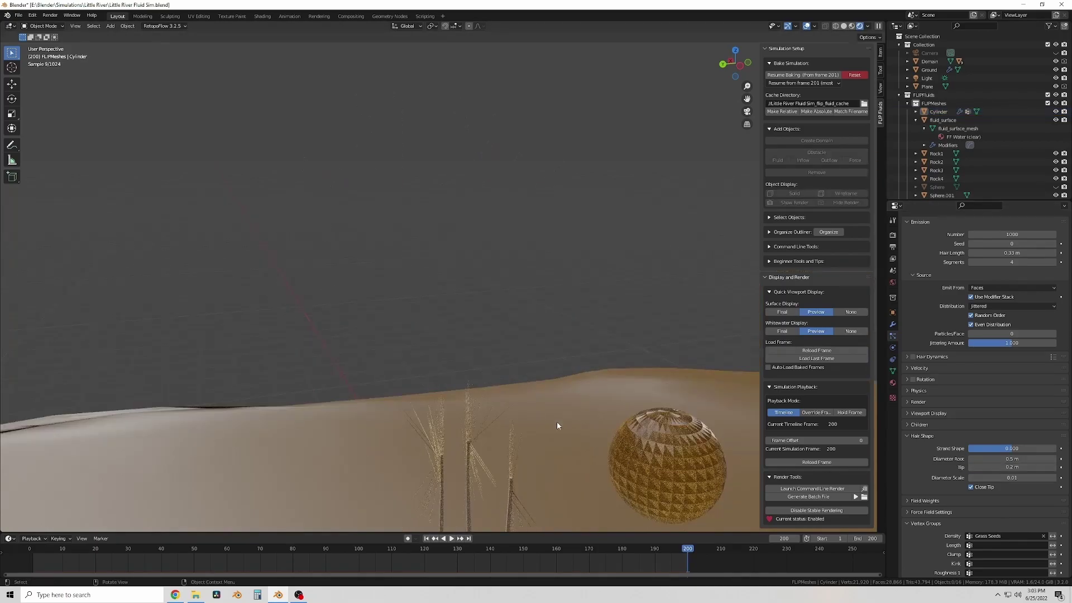
{"action": "scroll", "coordinate": [935, 469], "scroll_direction": "down", "scroll_amount": 3}
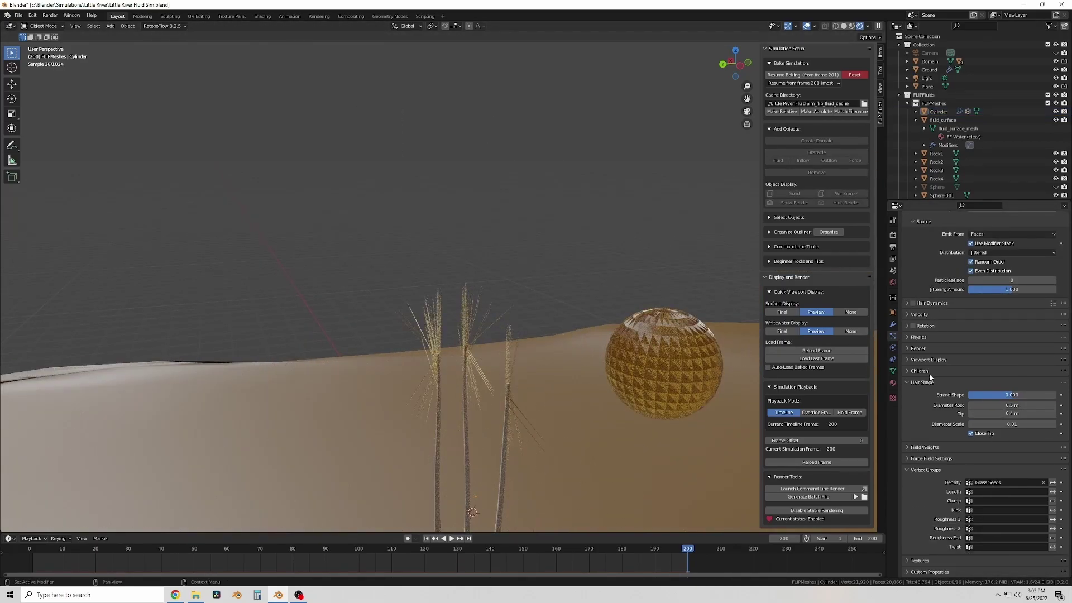
{"action": "left_click", "coordinate": [919, 314]}
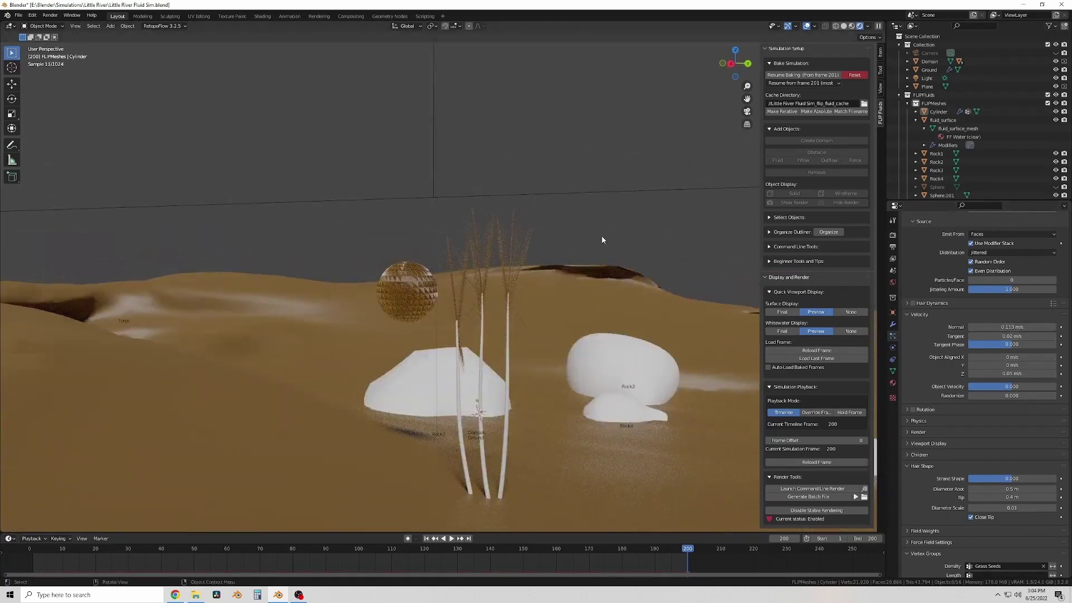
{"action": "left_click", "coordinate": [643, 219]}
{"action": "middle_click_drag", "start_coordinate": [643, 219], "coordinate": [548, 297]}
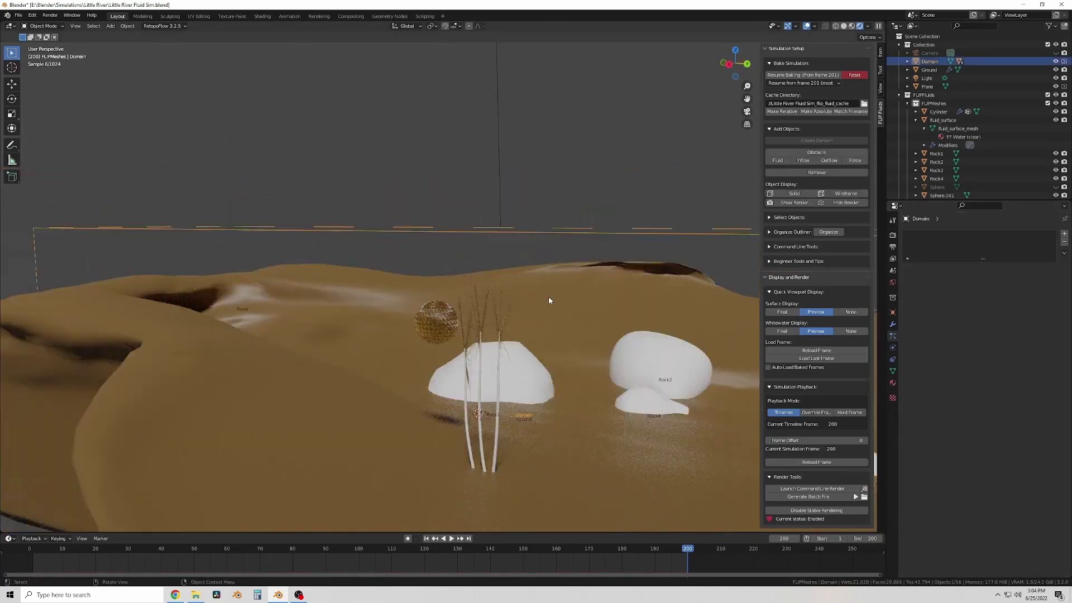
{"action": "left_click", "coordinate": [892, 371]}
Weight-paint the Grass Distribution group onto the ground's riverbank
{"action": "left_click", "coordinate": [46, 72]}
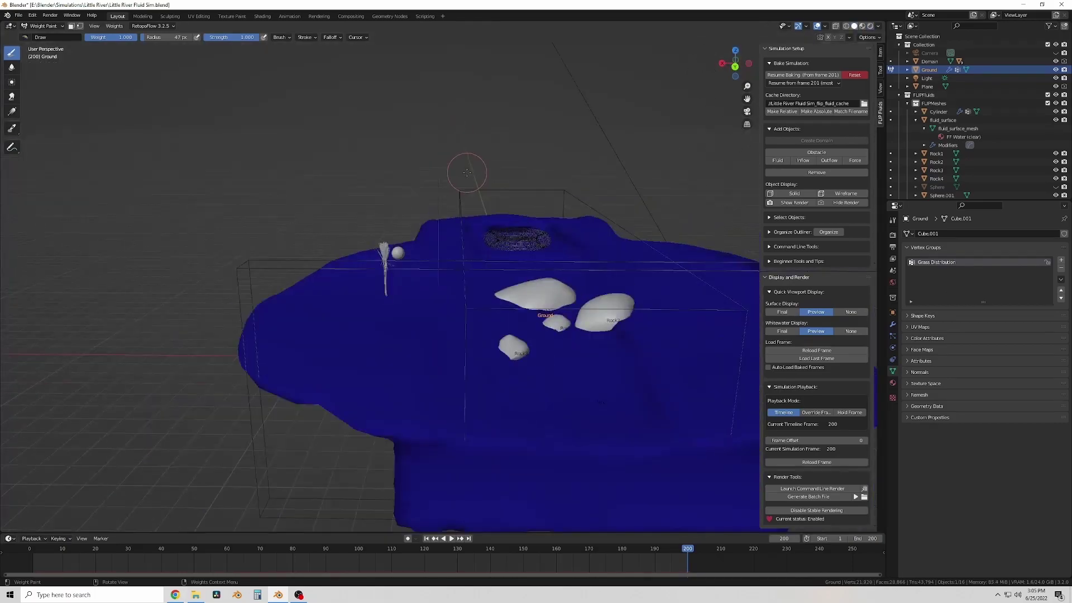
{"action": "mouse_move", "coordinate": [282, 287]}
{"action": "middle_mouse_down"}
{"action": "mouse_move", "coordinate": [335, 234]}
{"action": "mouse_move", "coordinate": [391, 218]}
{"action": "mouse_move", "coordinate": [458, 218]}
{"action": "middle_mouse_up"}
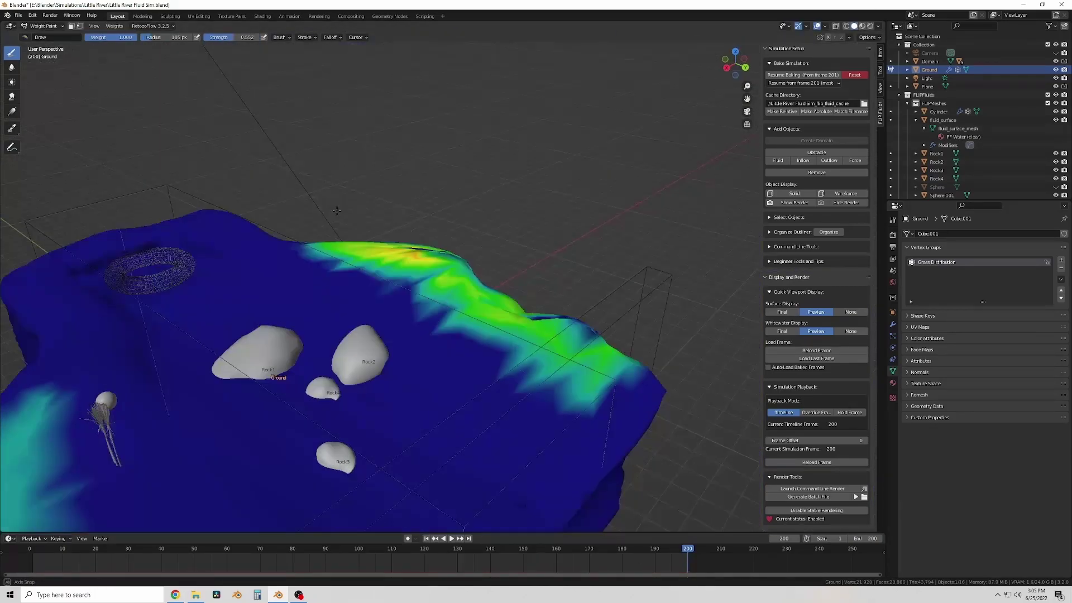
{"action": "middle_click_drag", "start_coordinate": [336, 211], "coordinate": [502, 212]}
{"action": "left_click", "coordinate": [747, 111]}
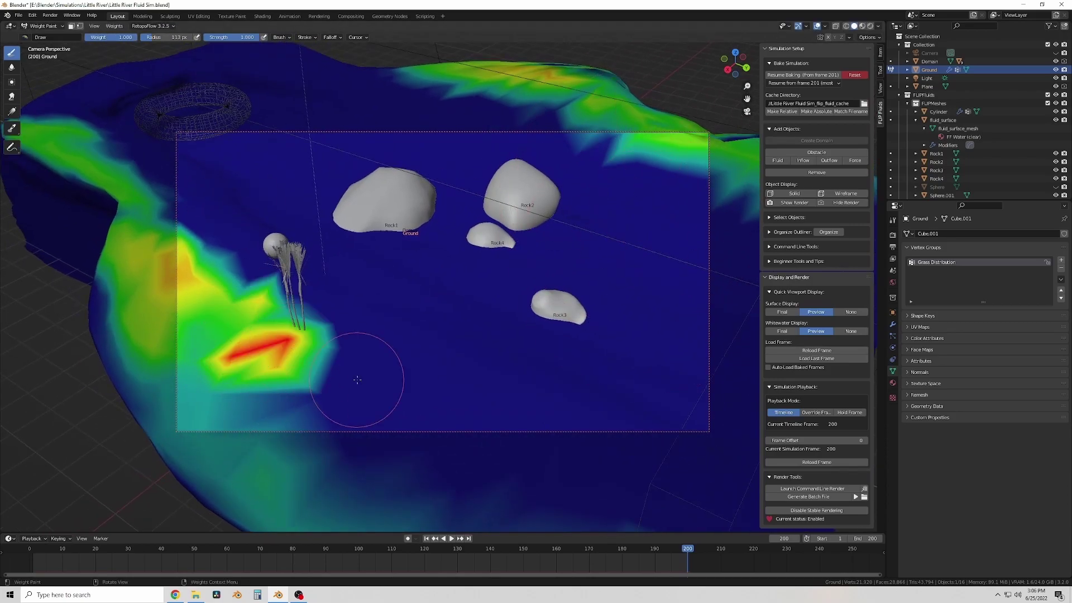
{"action": "left_click_drag", "start_coordinate": [357, 380], "coordinate": [550, 492]}
{"action": "left_click", "coordinate": [42, 26]}
Set Grass Distribution as the ground hair particles' density vertex group
{"action": "left_click", "coordinate": [45, 37]}
{"action": "left_click", "coordinate": [892, 336]}
{"action": "scroll", "coordinate": [994, 391], "scroll_direction": "down", "scroll_amount": 5}
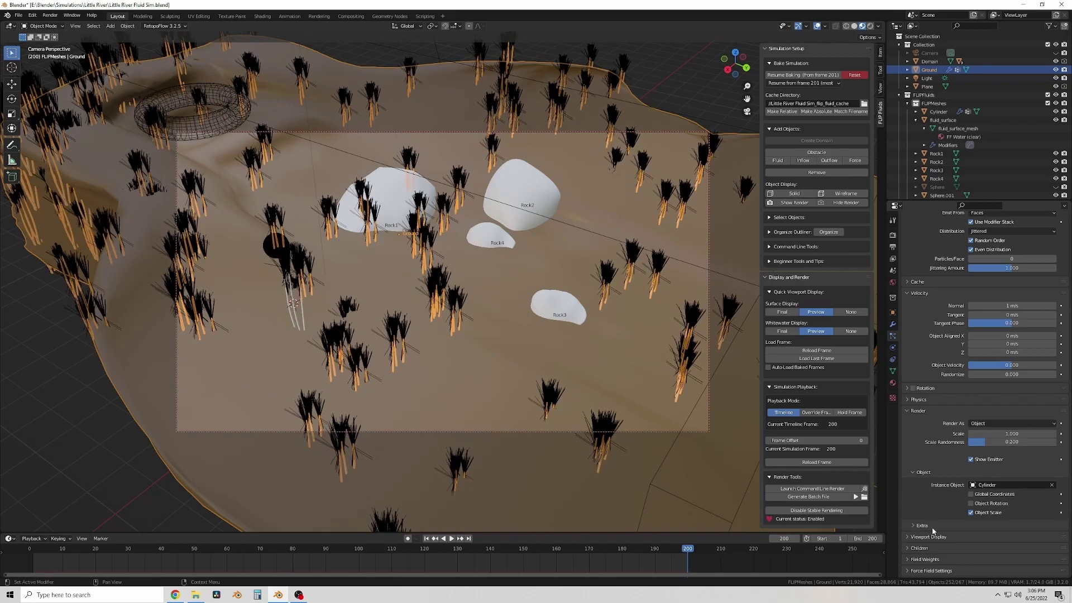
{"action": "left_click", "coordinate": [919, 411]}
{"action": "left_click", "coordinate": [998, 496]}
Try a different particle emission end frame, then revert it
{"action": "middle_click_drag", "start_coordinate": [530, 290], "coordinate": [615, 302]}
{"action": "scroll", "coordinate": [1022, 283], "scroll_direction": "up", "scroll_amount": 8}
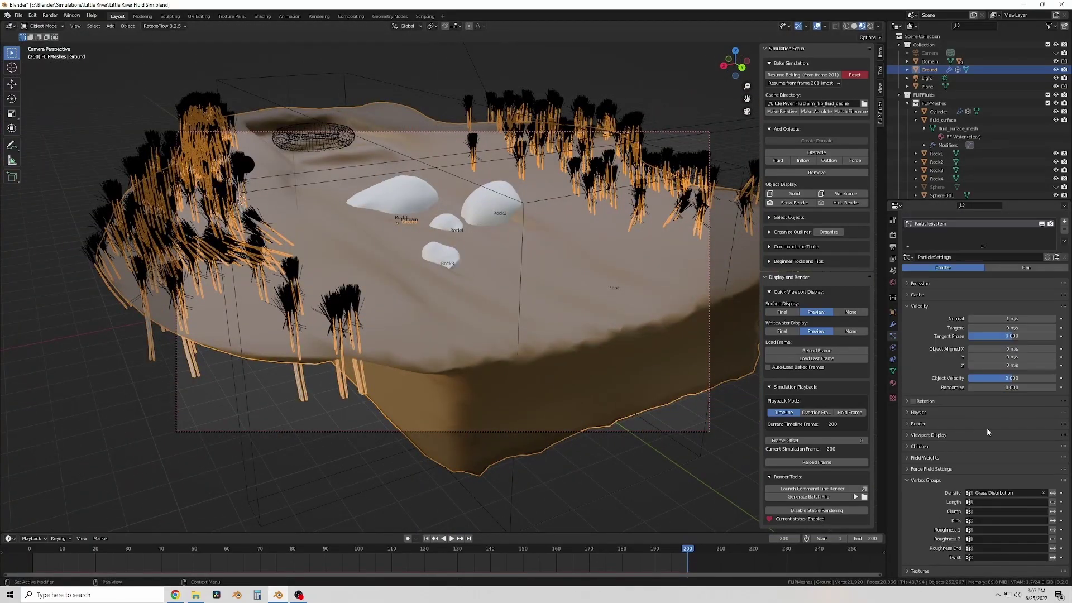
{"action": "left_click_drag", "start_coordinate": [997, 336], "coordinate": [1000, 329]}
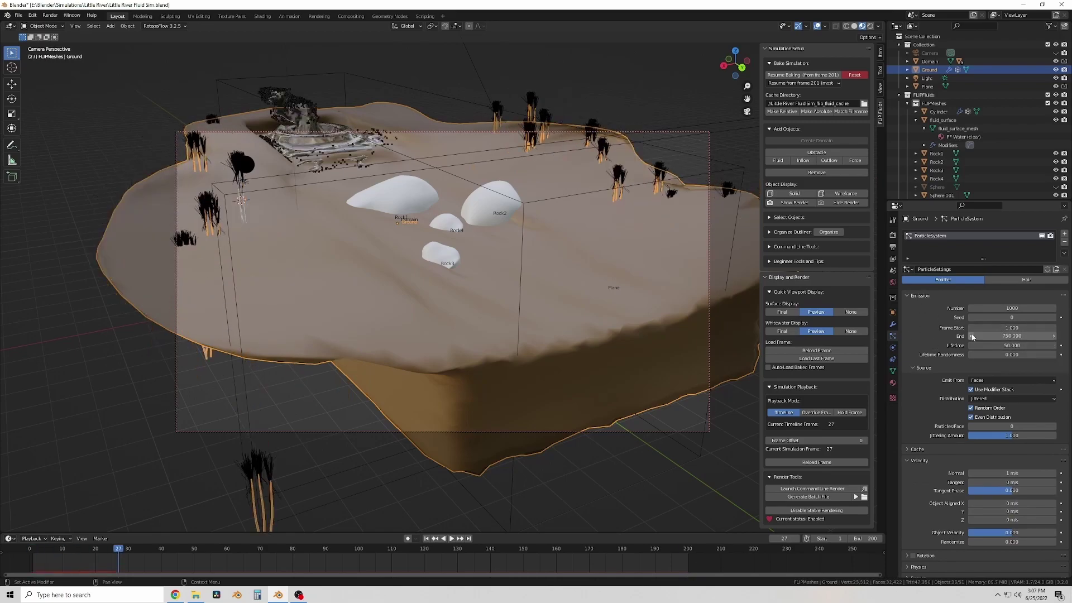
{"action": "key", "text": "ctrl+z"}
{"action": "key", "text": "ctrl+z"}
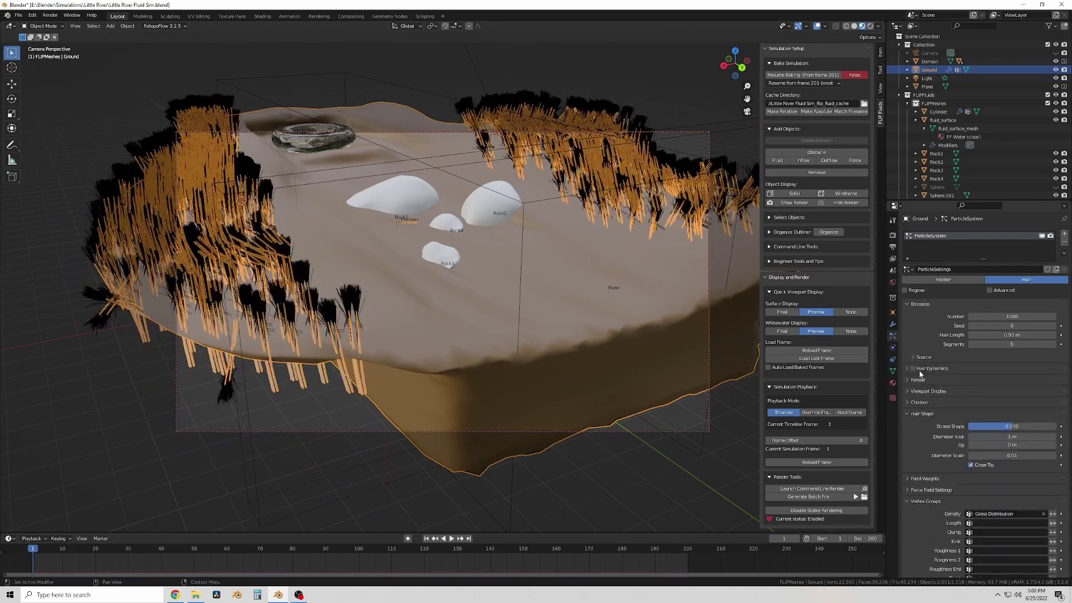
{"action": "left_click", "coordinate": [918, 380]}
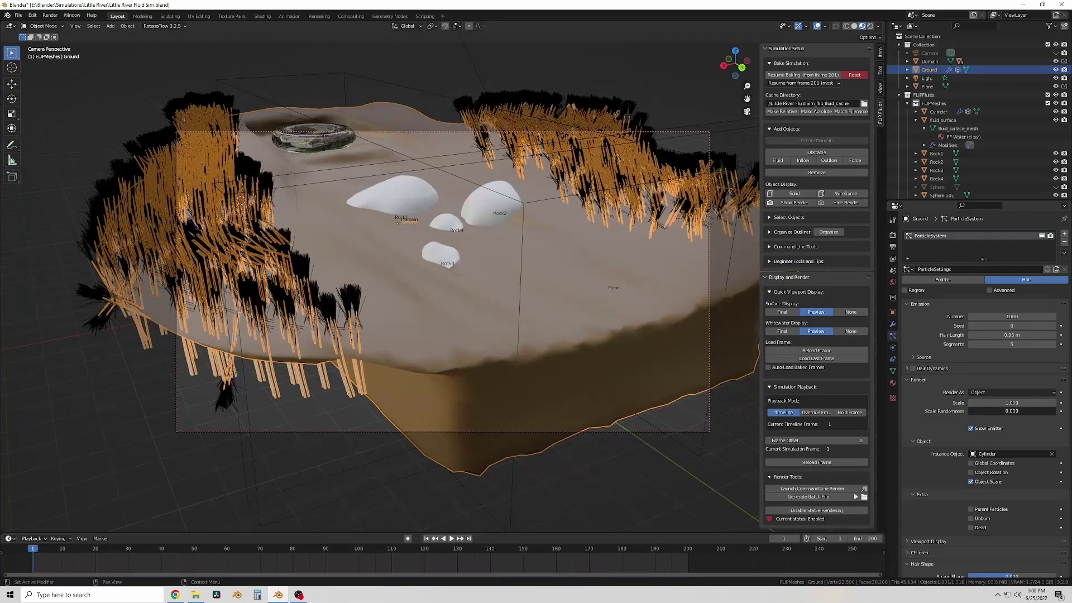
{"action": "left_click", "coordinate": [918, 379]}
Enable the Advanced hair particle settings and make the grass hair longer
{"action": "middle_click_drag", "start_coordinate": [647, 441], "coordinate": [656, 401]}
{"action": "key", "text": "ctrl+z"}
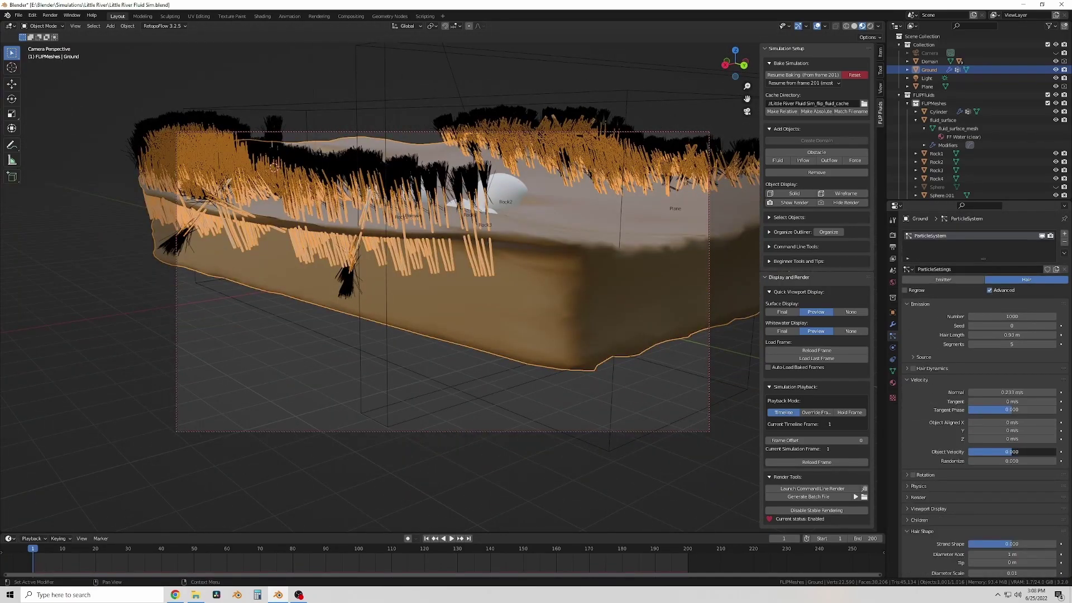
{"action": "scroll", "coordinate": [940, 519], "scroll_direction": "down", "scroll_amount": 3}
{"action": "mouse_move", "coordinate": [547, 347]}
{"action": "middle_mouse_down"}
{"action": "mouse_move", "coordinate": [600, 322]}
{"action": "mouse_move", "coordinate": [636, 238]}
{"action": "mouse_move", "coordinate": [82, 463]}
{"action": "middle_mouse_up"}
{"action": "key", "text": "ctrl+z"}
{"action": "key", "text": "ctrl+z"}
{"action": "key", "text": "ctrl+z"}
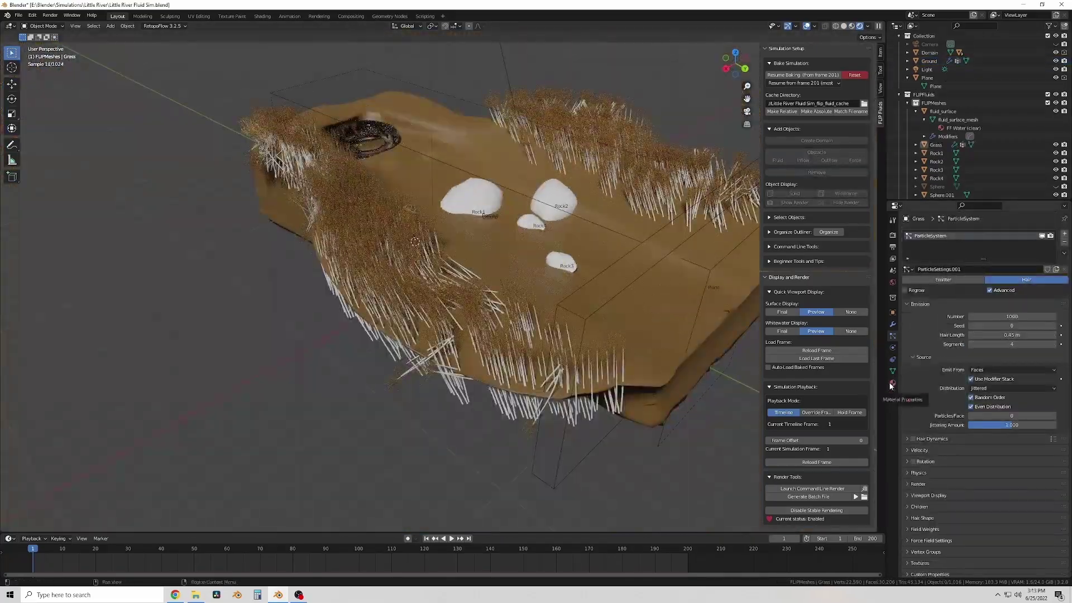
Make the Grass material green with higher specular and roughness, anisotropic 1, then save
{"action": "left_click", "coordinate": [1016, 349]}
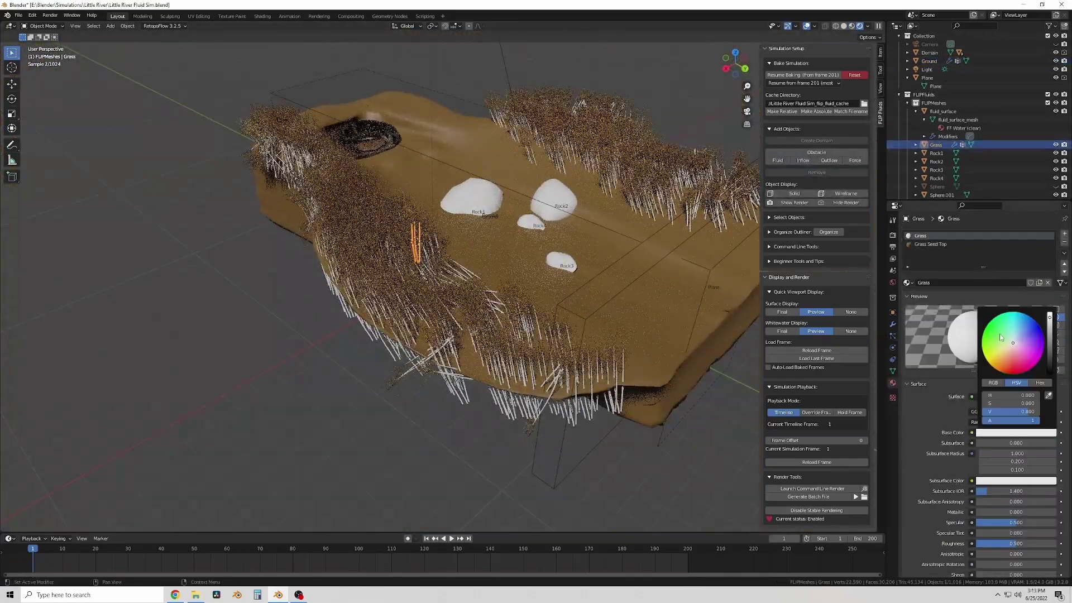
{"action": "left_click_drag", "start_coordinate": [1054, 313], "coordinate": [1055, 358]}
{"action": "left_click_drag", "start_coordinate": [994, 439], "coordinate": [1055, 470]}
{"action": "key", "text": "KP_0"}
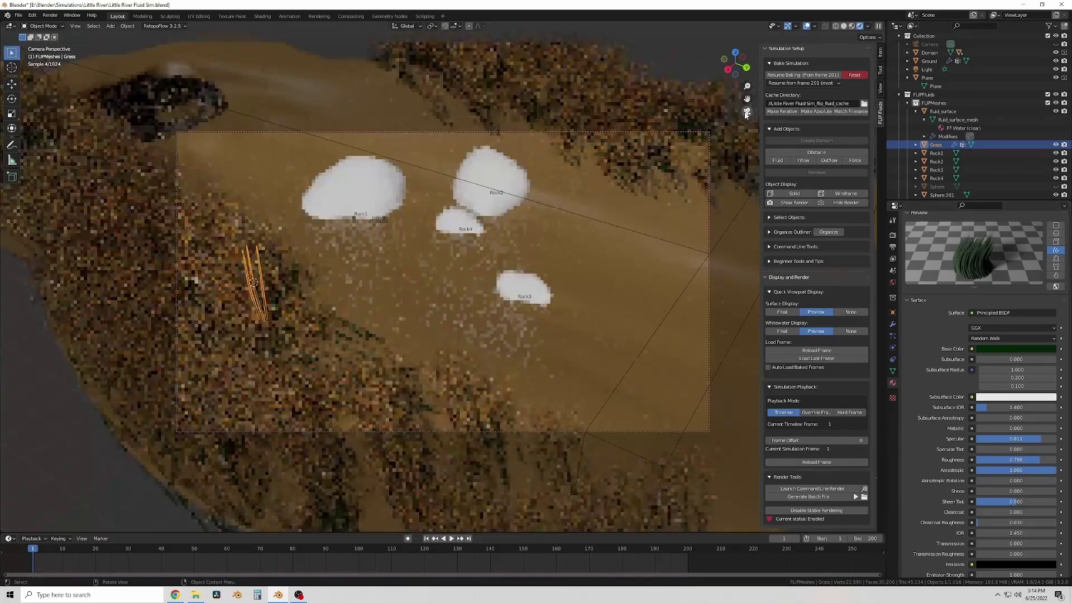
{"action": "key", "text": "ctrl+s"}
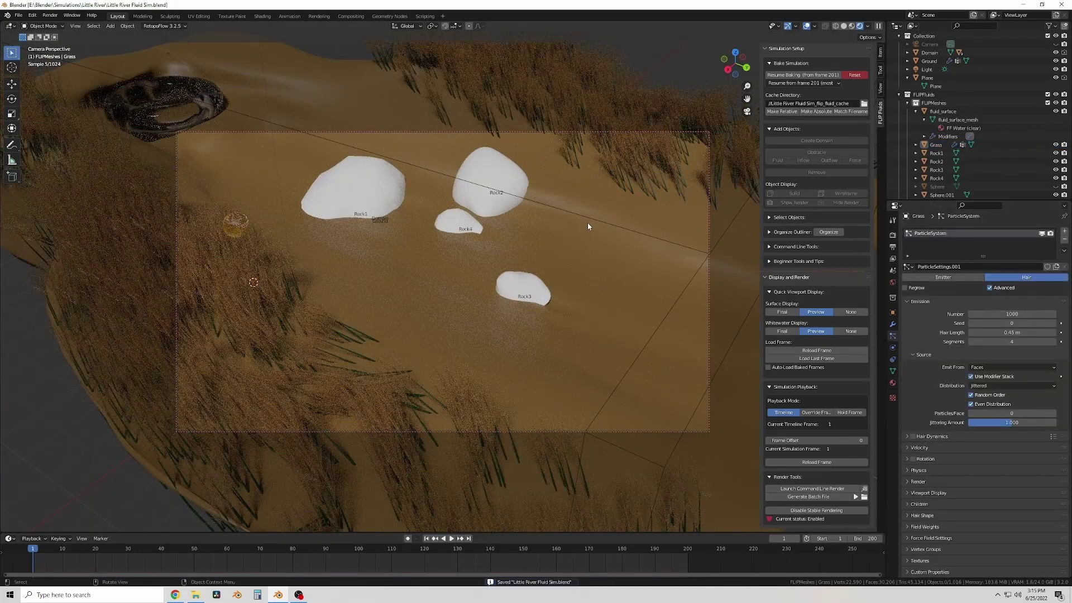
{"action": "left_click", "coordinate": [843, 27]}
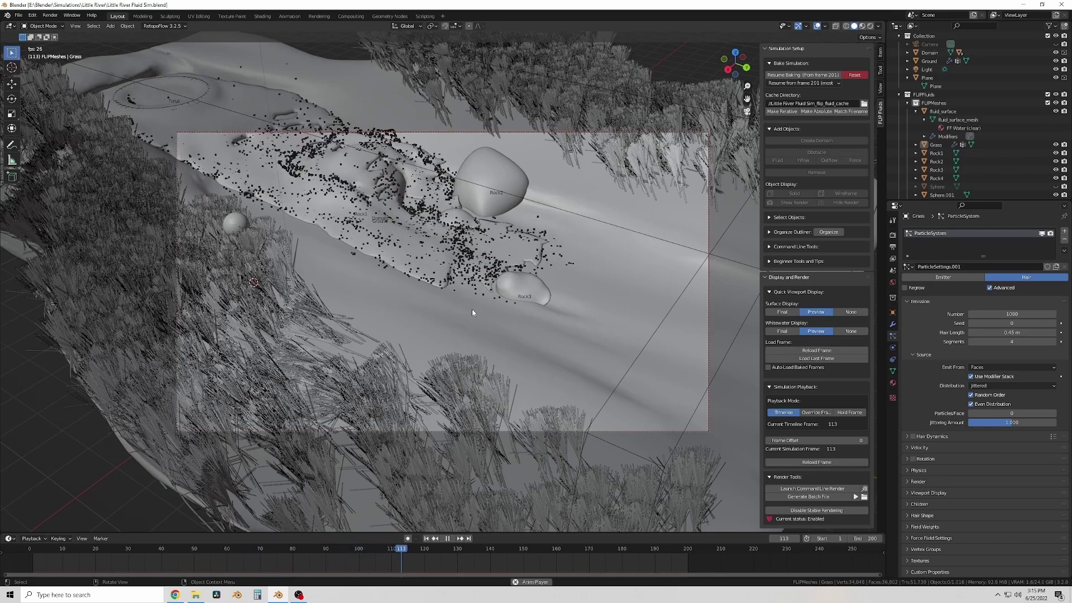
Stop the fluid playback and switch the ground into Sculpt Mode
{"action": "left_click", "coordinate": [446, 539]}
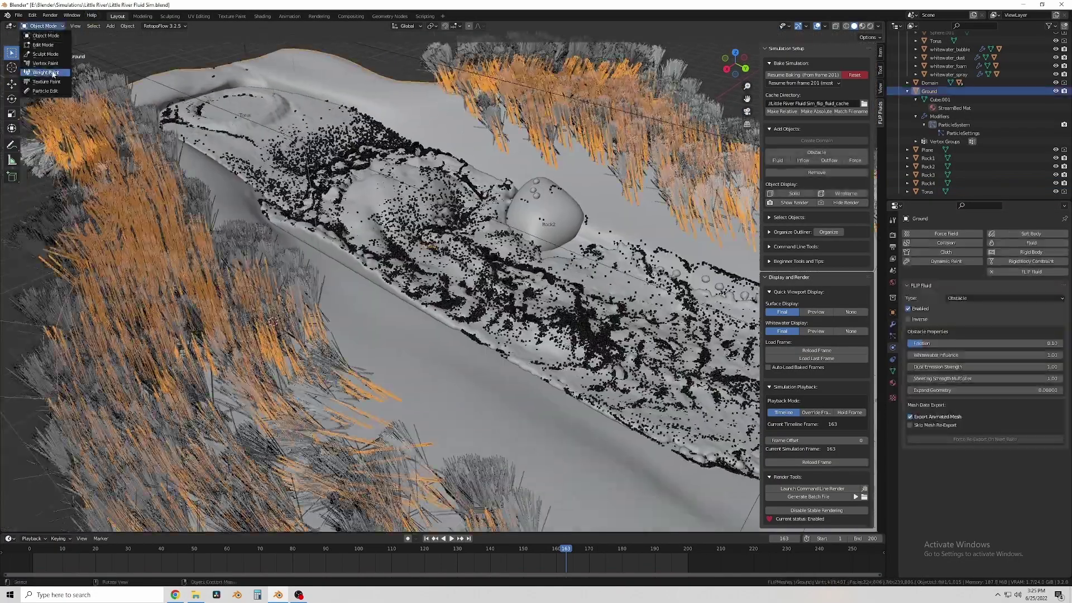
{"action": "left_click", "coordinate": [45, 53]}
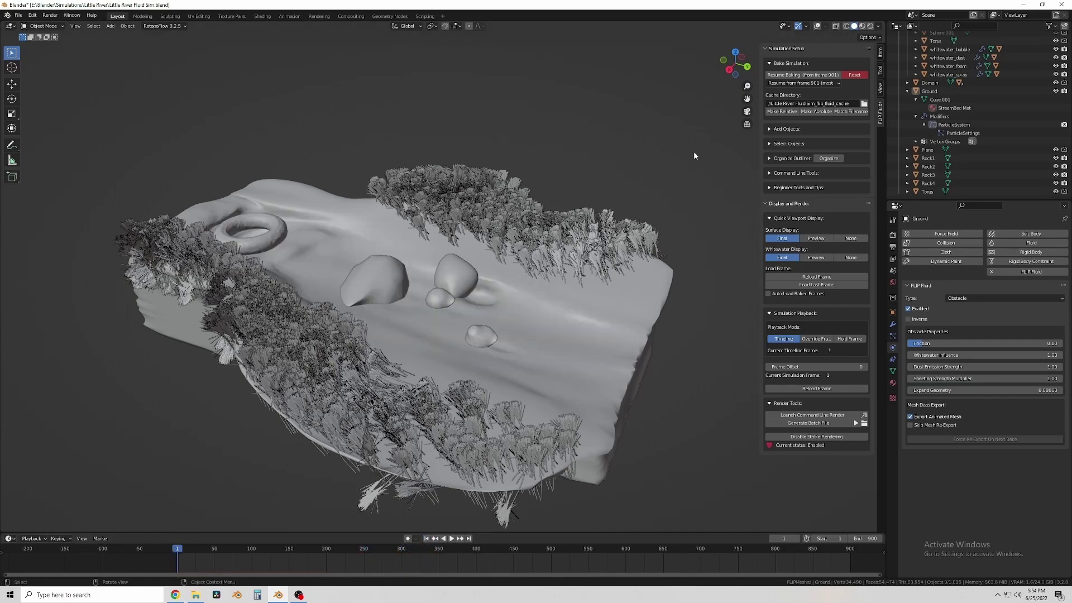
Export the selected rock as Rock2.fbx into the Little River folder
{"action": "left_click", "coordinate": [19, 15]}
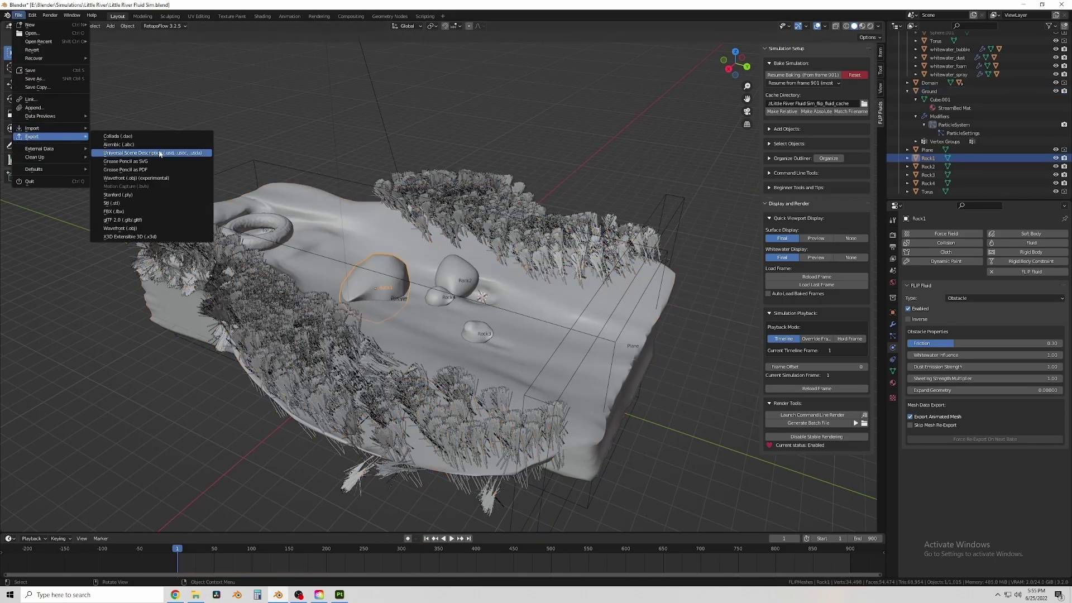
{"action": "right_click", "coordinate": [434, 302]}
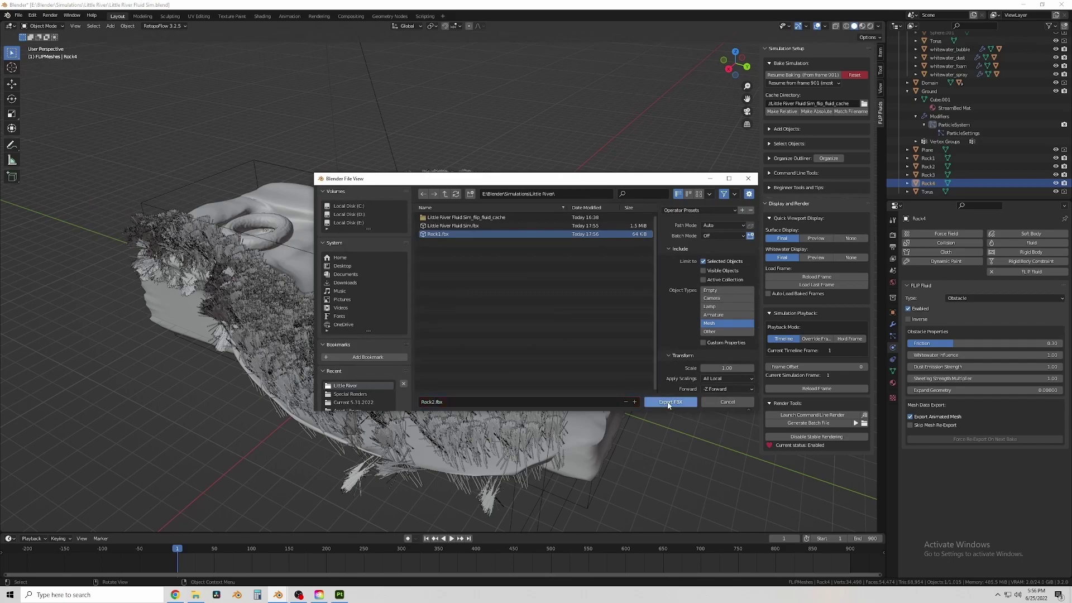
{"action": "left_click", "coordinate": [670, 402]}
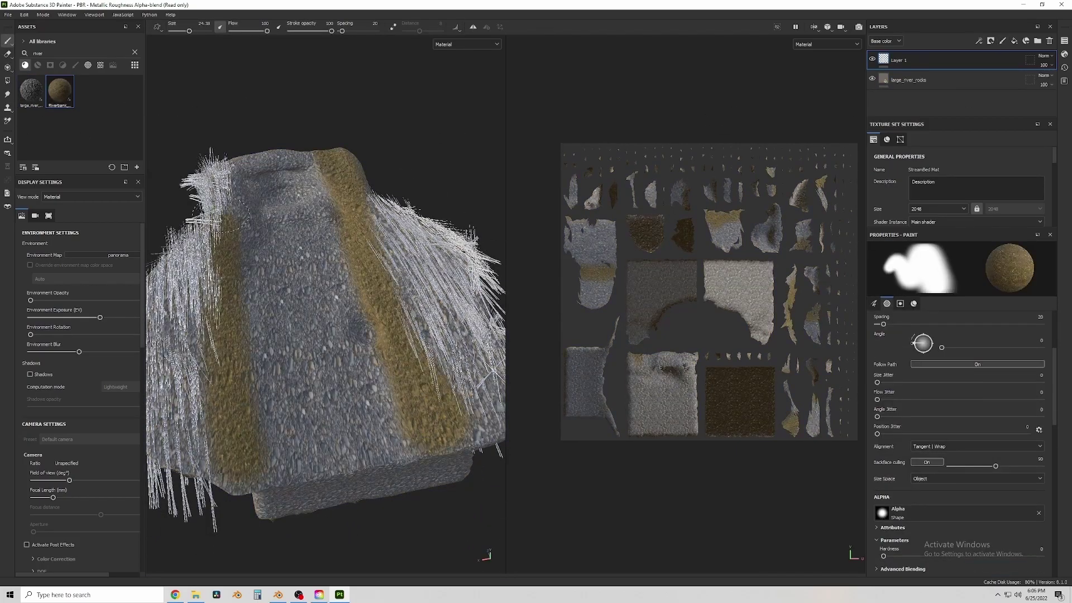
Paint the muddy riverbank, adjusting the brush size as needed
{"action": "left_click_drag", "start_coordinate": [231, 218], "coordinate": [335, 235], "text": "alt"}
{"action": "scroll", "coordinate": [324, 279], "scroll_direction": "up", "scroll_amount": 5}
{"action": "left_click_drag", "start_coordinate": [189, 31], "coordinate": [190, 32]}
{"action": "left_click_drag", "start_coordinate": [190, 32], "coordinate": [180, 30]}
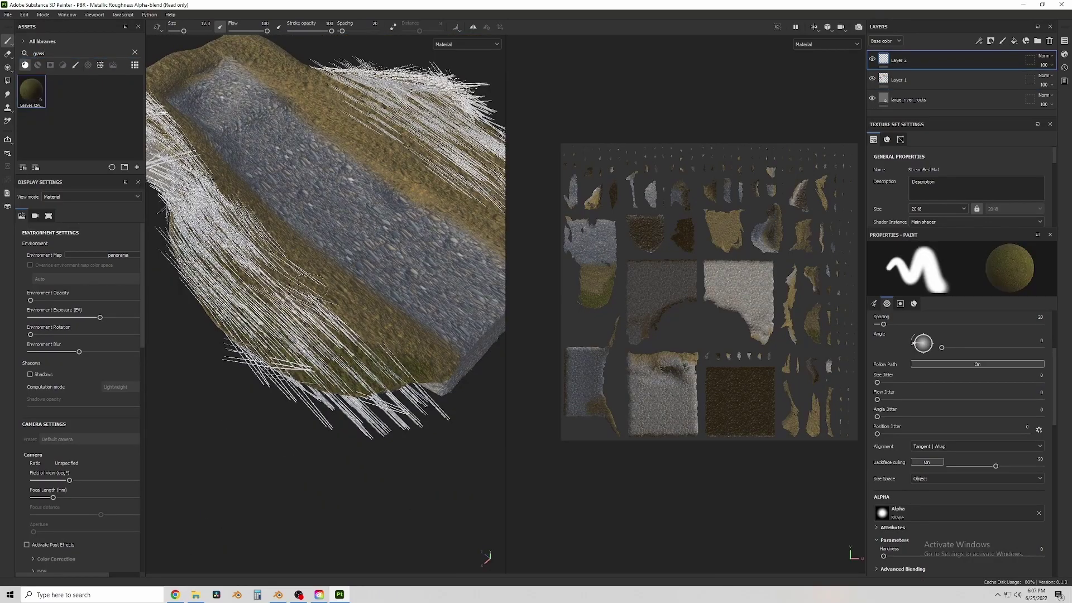
{"action": "left_click_drag", "start_coordinate": [310, 287], "coordinate": [347, 296], "text": "alt"}
{"action": "right_click_drag", "start_coordinate": [346, 296], "coordinate": [369, 296], "text": "ctrl"}
{"action": "mouse_move", "coordinate": [369, 296]}
{"action": "left_mouse_down", "text": "alt"}
{"action": "mouse_move", "coordinate": [320, 306]}
{"action": "mouse_move", "coordinate": [403, 399]}
{"action": "left_mouse_up", "text": "alt"}
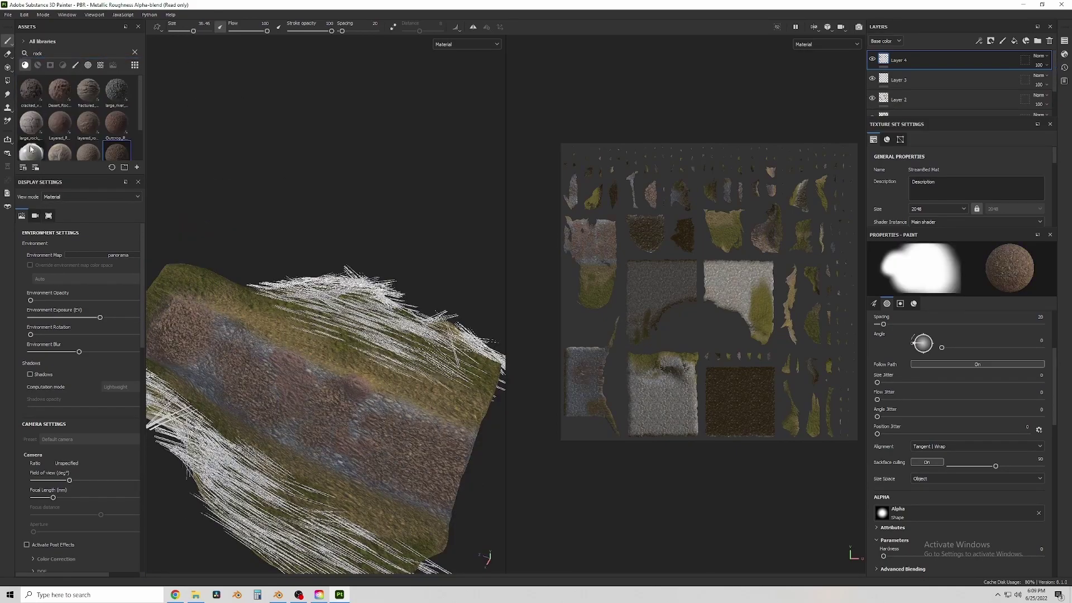
Search for a dirt material and paint it across the riverbed
{"action": "key", "text": "BackSpace"}
{"action": "key", "text": "BackSpace"}
{"action": "key", "text": "BackSpace"}
{"action": "key", "text": "BackSpace"}
{"action": "type", "text": "dirt"}
{"action": "mouse_move", "coordinate": [62, 97]}
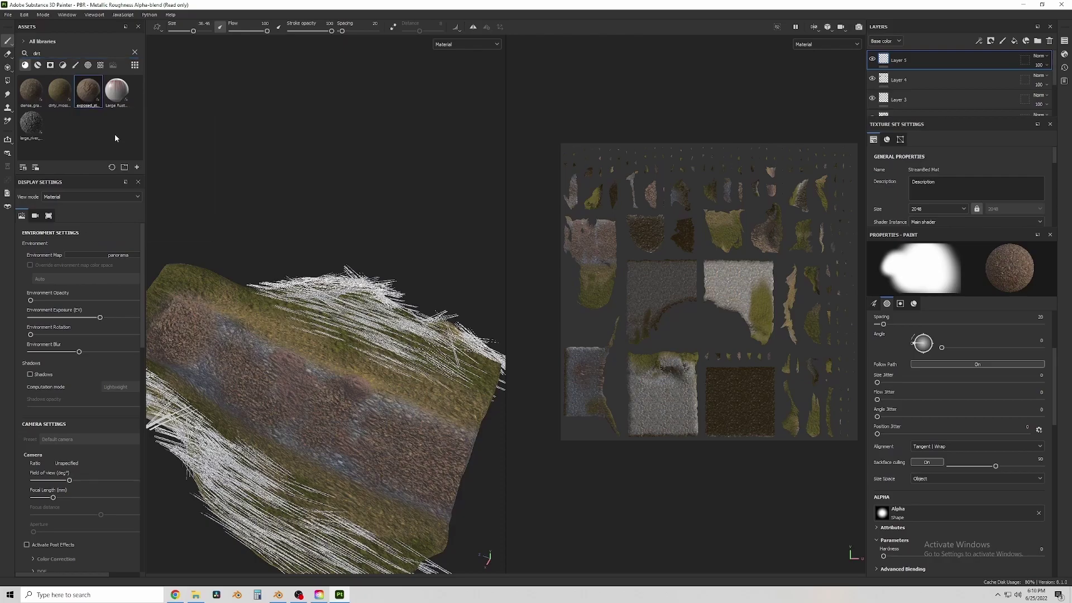
{"action": "left_click_drag", "start_coordinate": [441, 380], "coordinate": [262, 255], "text": "alt"}
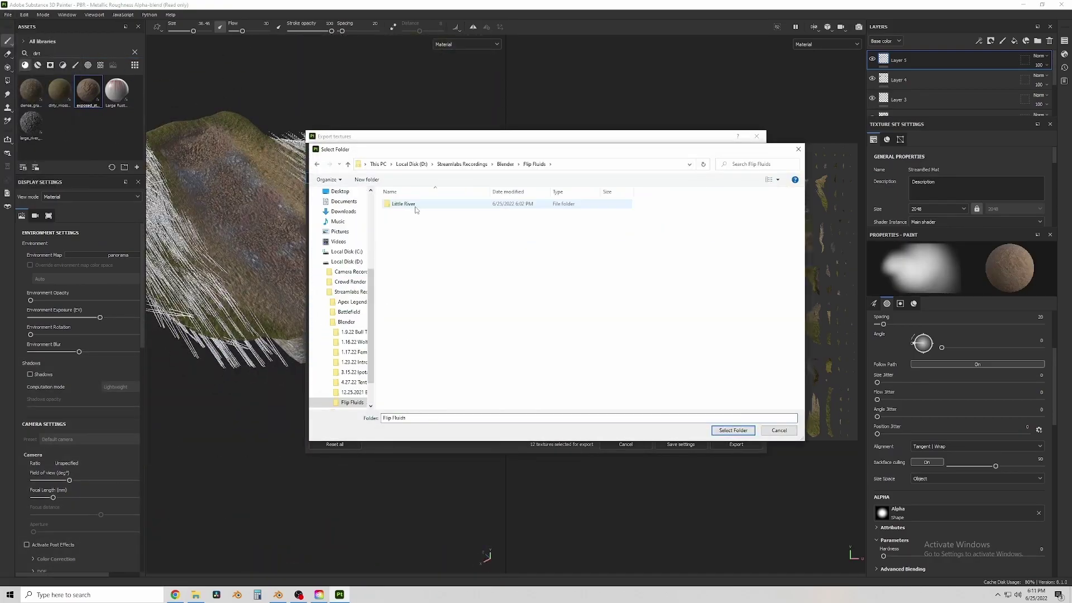
Create a Texture folder inside Little River for the exported textures
{"action": "double_click", "coordinate": [403, 204]}
{"action": "key", "text": "ctrl+shift+n"}
{"action": "type", "text": "Texture"}
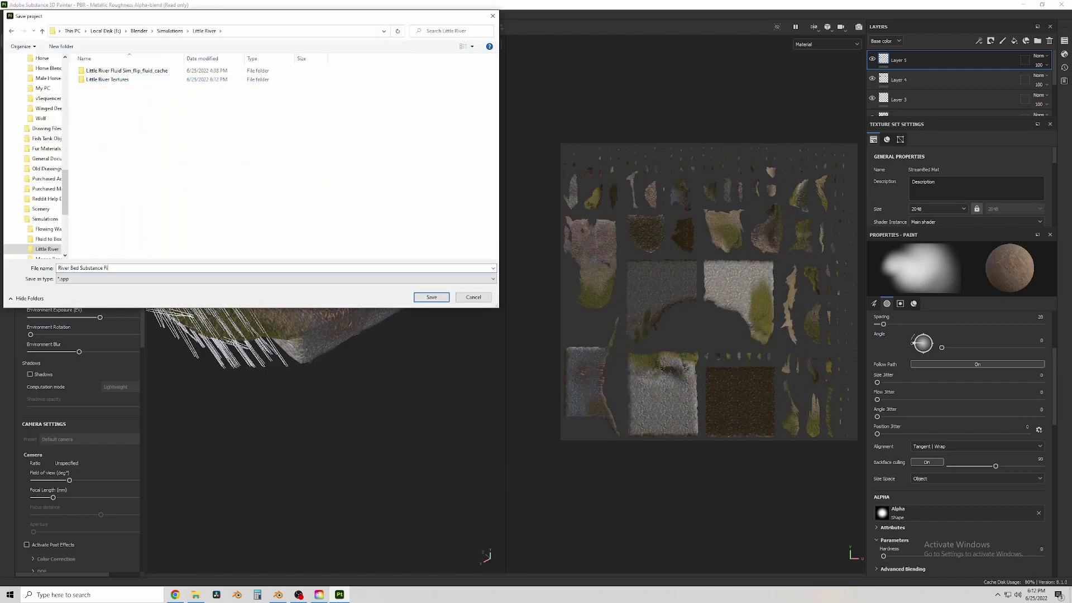
Save the project as River Bed Substance File
{"action": "type", "text": "le"}
{"action": "key", "text": "Return"}
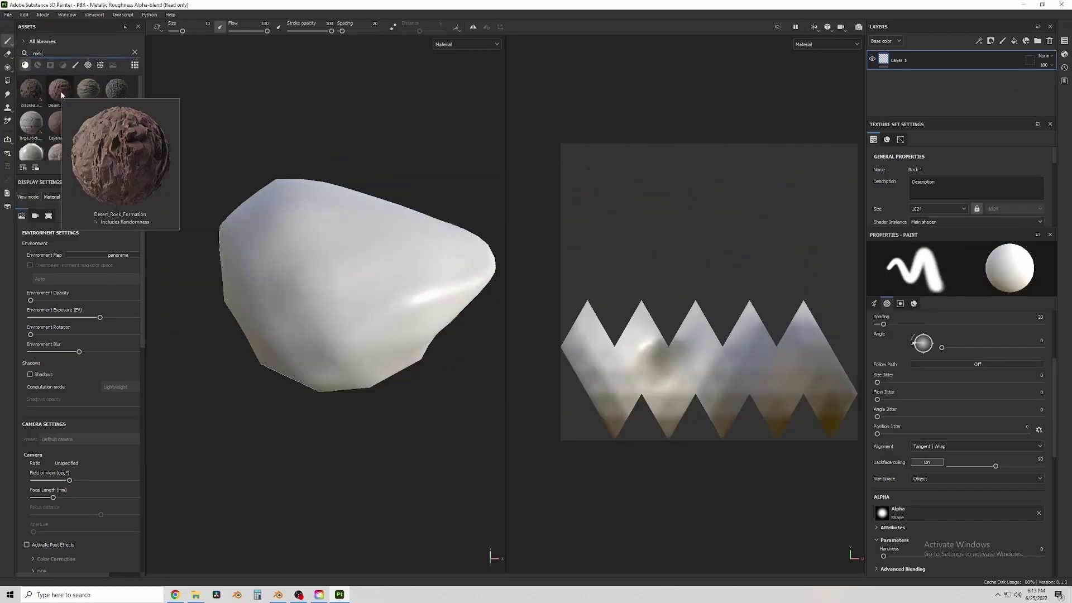
{"action": "scroll", "coordinate": [61, 95], "scroll_direction": "down", "scroll_amount": 2}
Apply cracked_volcanic_rock_surface to Rock 1 and a rotated Desert_Rock_Formation fill to Rock2
{"action": "left_click_drag", "start_coordinate": [59, 110], "coordinate": [949, 64]}
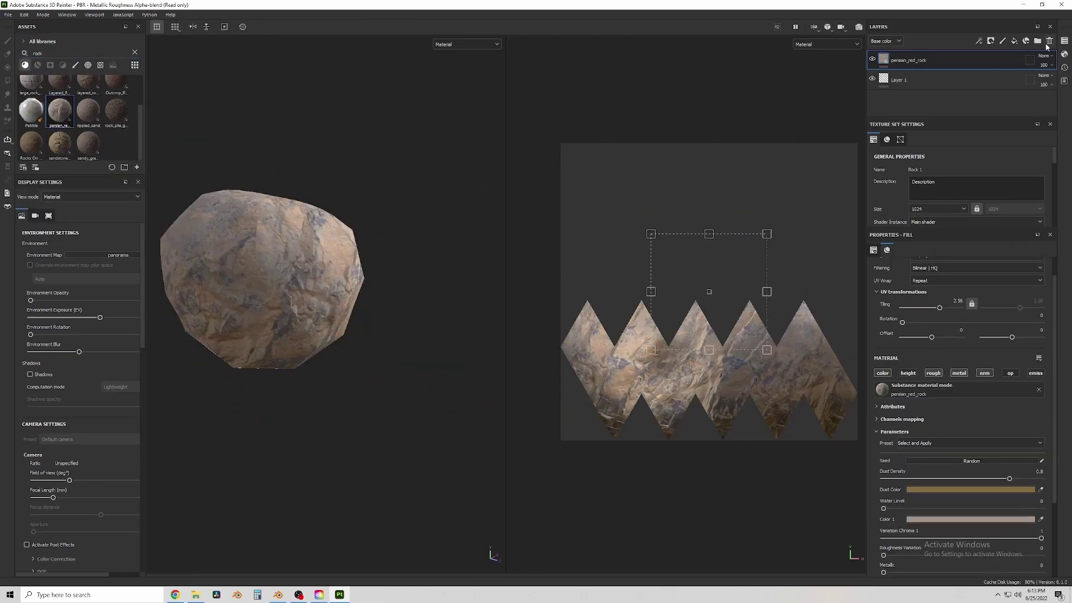
{"action": "left_click_drag", "start_coordinate": [30, 89], "coordinate": [949, 60]}
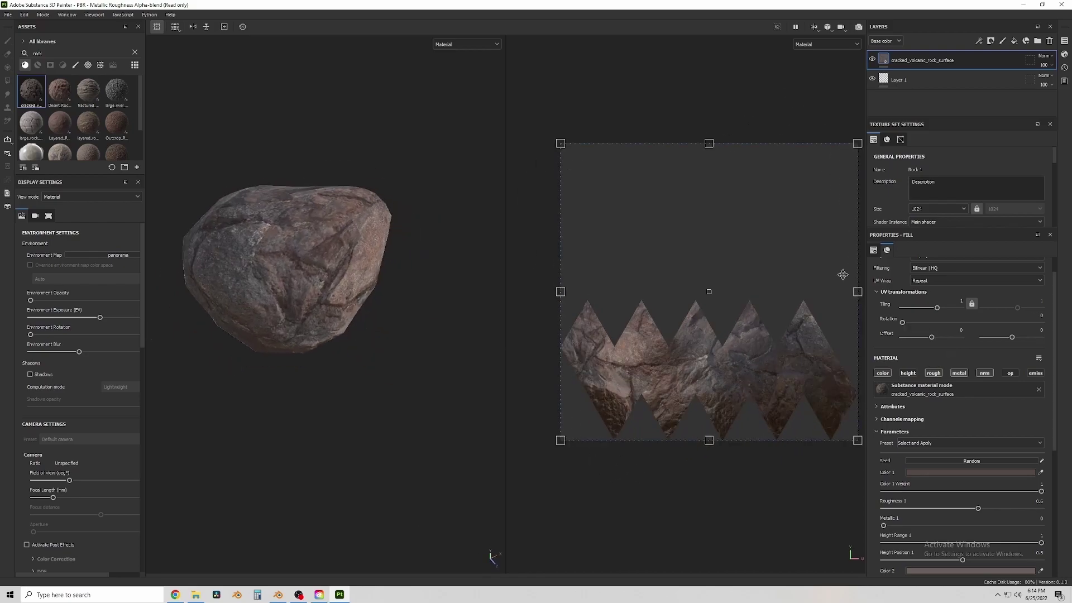
{"action": "scroll", "coordinate": [961, 447], "scroll_direction": "down", "scroll_amount": 5}
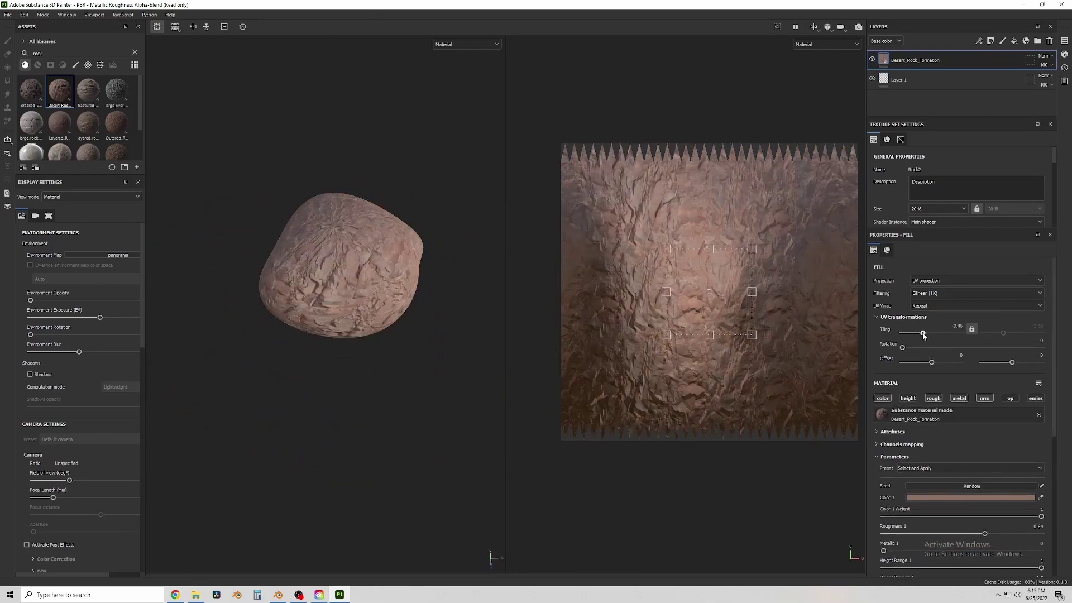
{"action": "left_click_drag", "start_coordinate": [900, 348], "coordinate": [934, 350]}
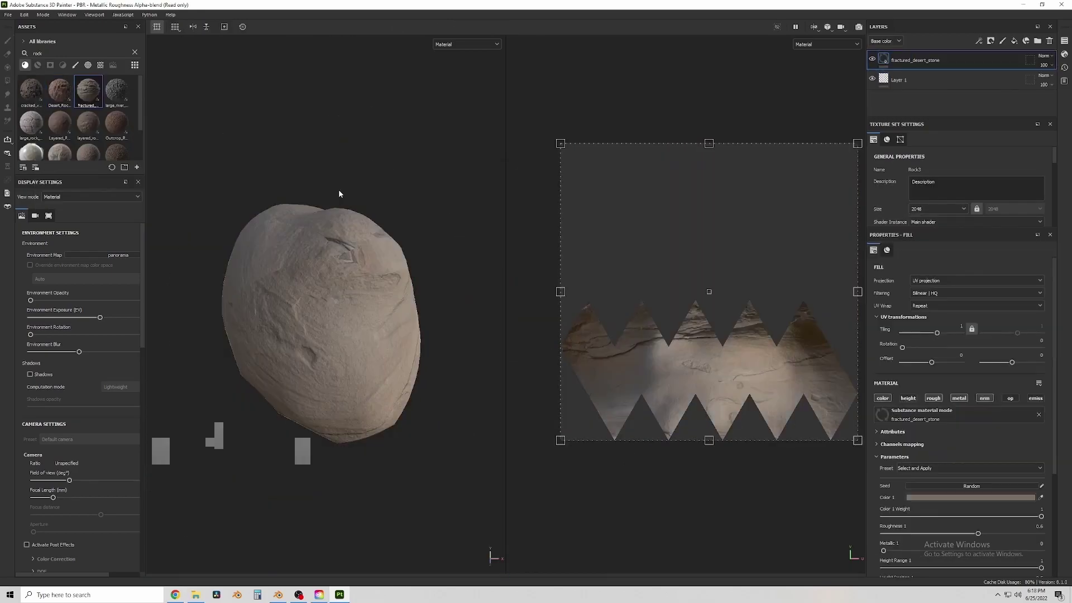
Rotate Rock3 to inspect its painted desert rock texture
{"action": "left_click_drag", "start_coordinate": [342, 196], "coordinate": [357, 250], "text": "alt"}
{"action": "left_click_drag", "start_coordinate": [154, 216], "coordinate": [312, 262], "text": "alt"}
{"action": "left_click_drag", "start_coordinate": [356, 334], "coordinate": [366, 255], "text": "alt"}
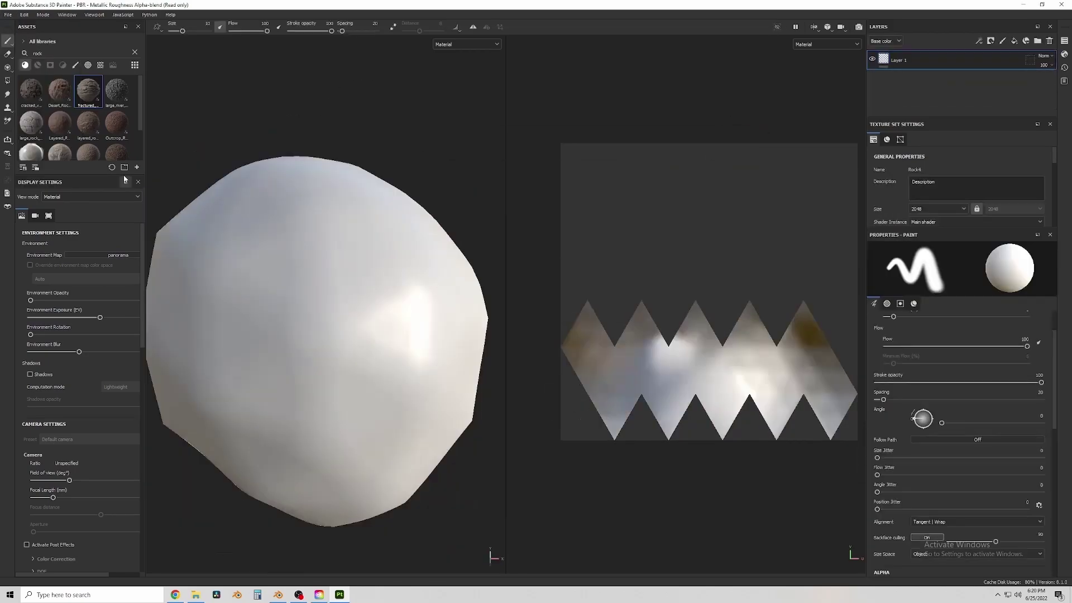
Apply cracked_volcanic_rock_surface to Rock4 and name the new export folder
{"action": "left_click_drag", "start_coordinate": [31, 84], "coordinate": [300, 311]}
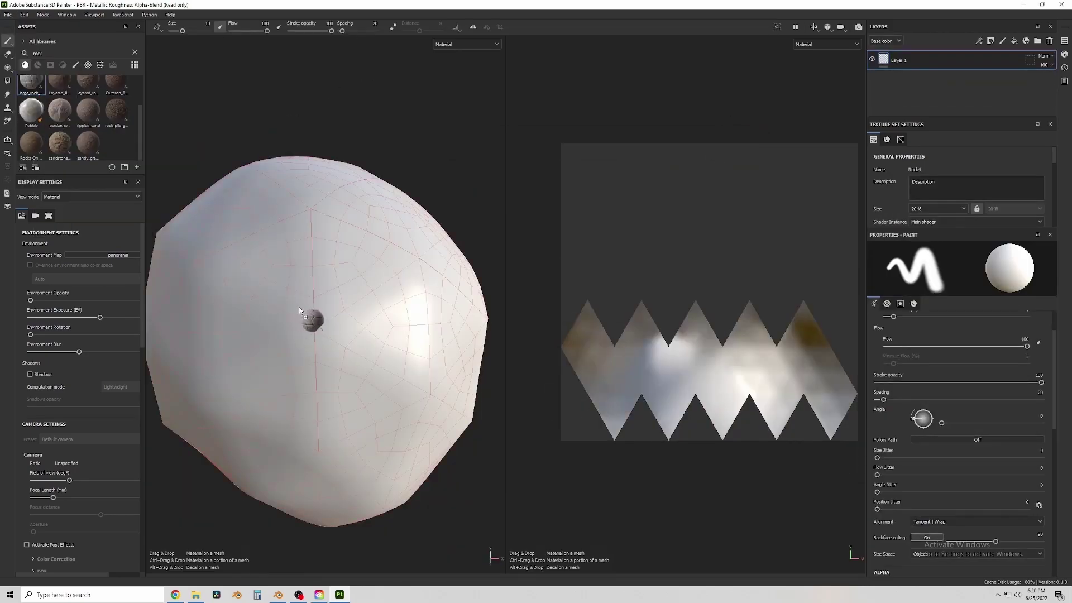
{"action": "left_click_drag", "start_coordinate": [236, 201], "coordinate": [237, 204]}
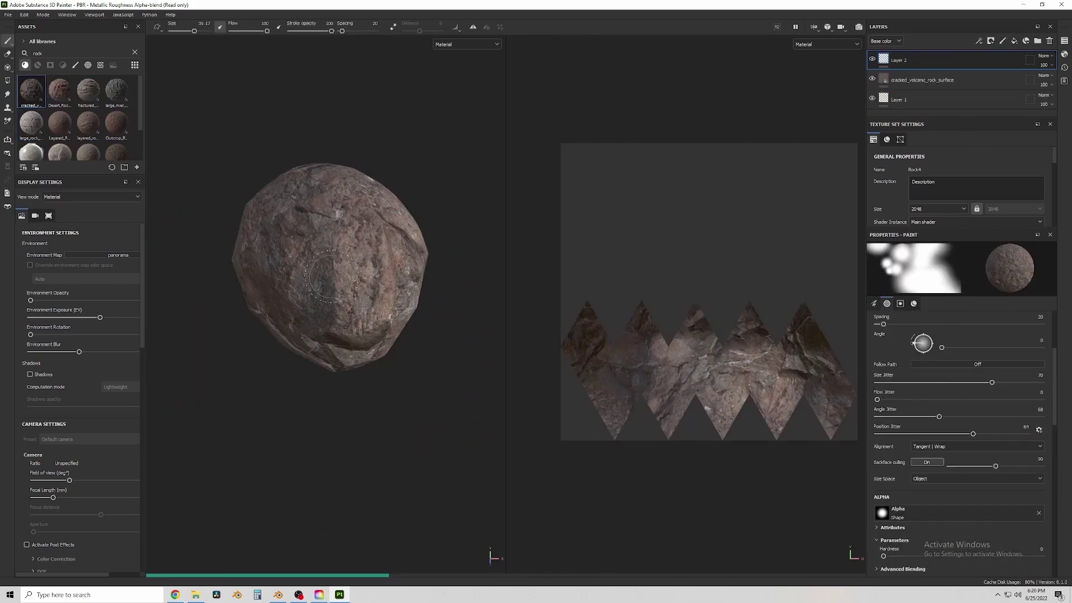
{"action": "left_click_drag", "start_coordinate": [332, 276], "coordinate": [407, 299], "text": "alt"}
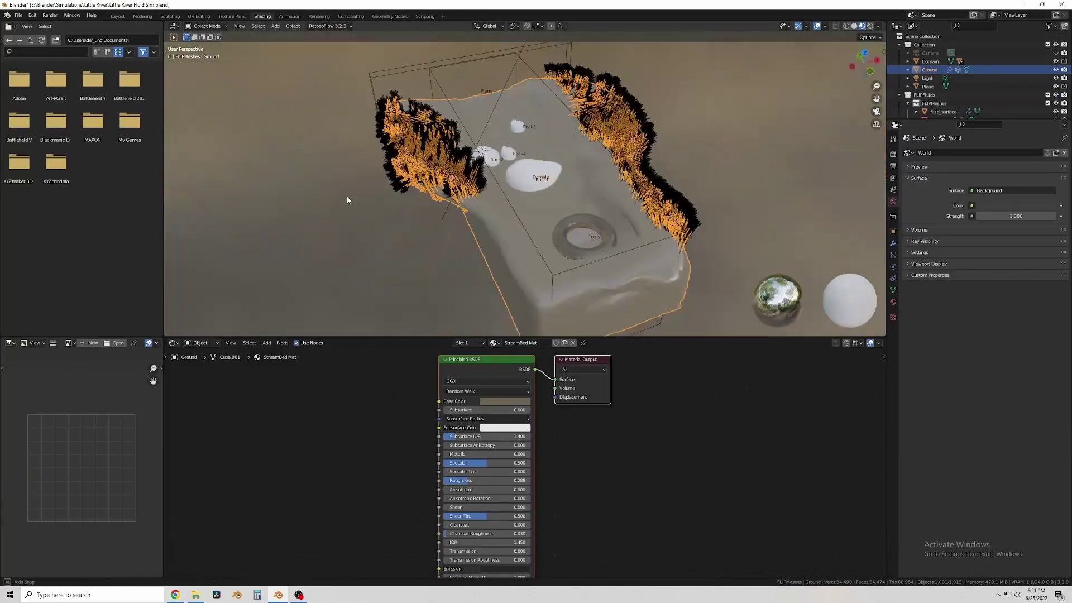
{"action": "key", "text": "ctrl+shift+t"}
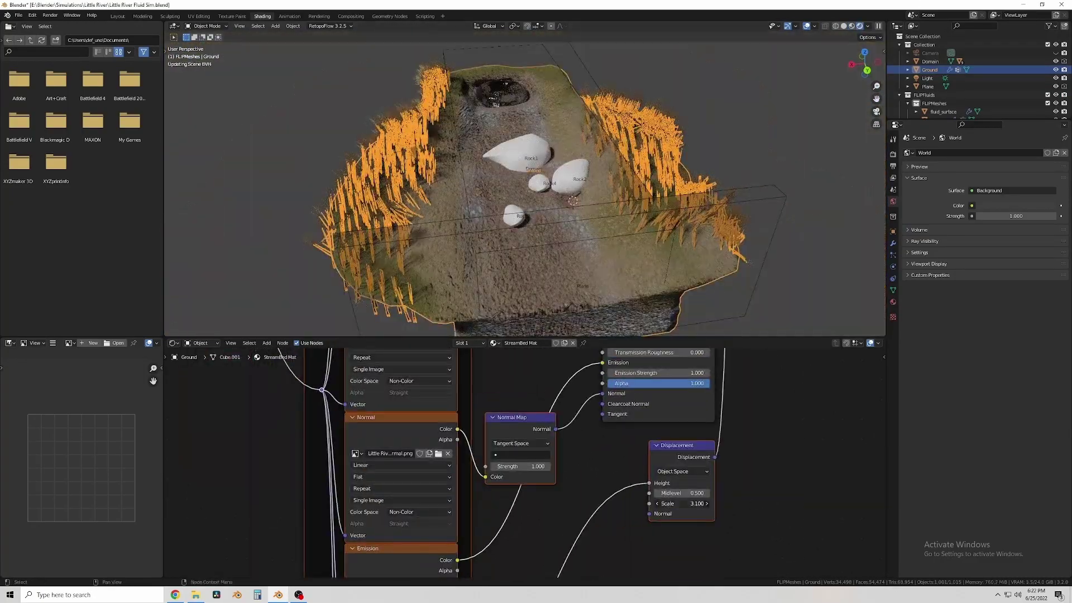
View the scene through the camera and select the scene light
{"action": "key", "text": "KP_0"}
{"action": "scroll", "coordinate": [512, 510], "scroll_direction": "down", "scroll_amount": 3}
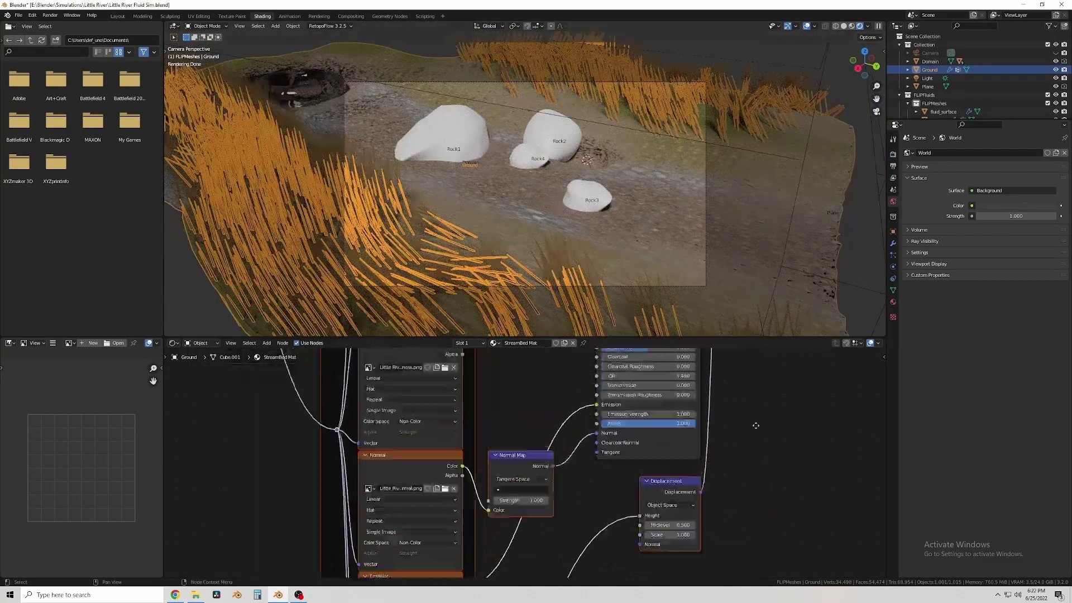
{"action": "left_click", "coordinate": [927, 78]}
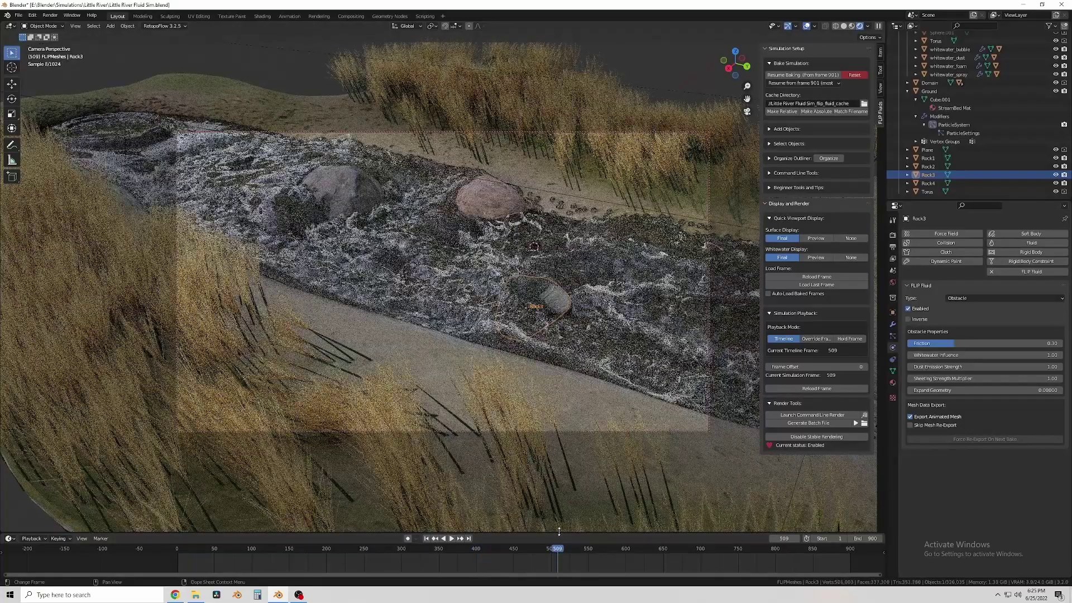
Render frame 509 with F12, review it, and close the render window
{"action": "key", "text": "F12"}
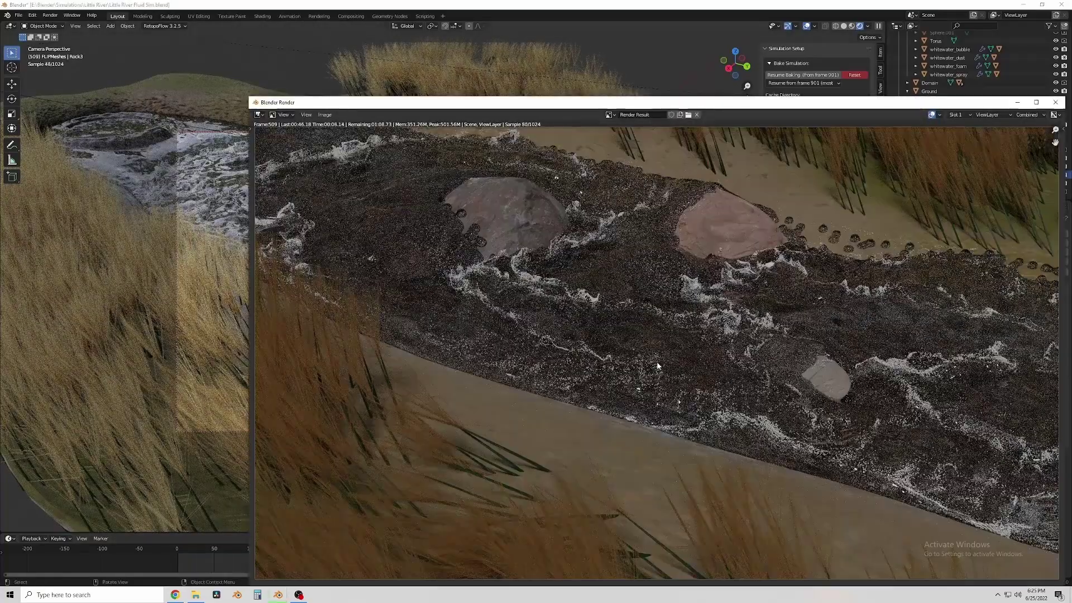
{"action": "scroll", "coordinate": [658, 365], "scroll_direction": "down", "scroll_amount": 1}
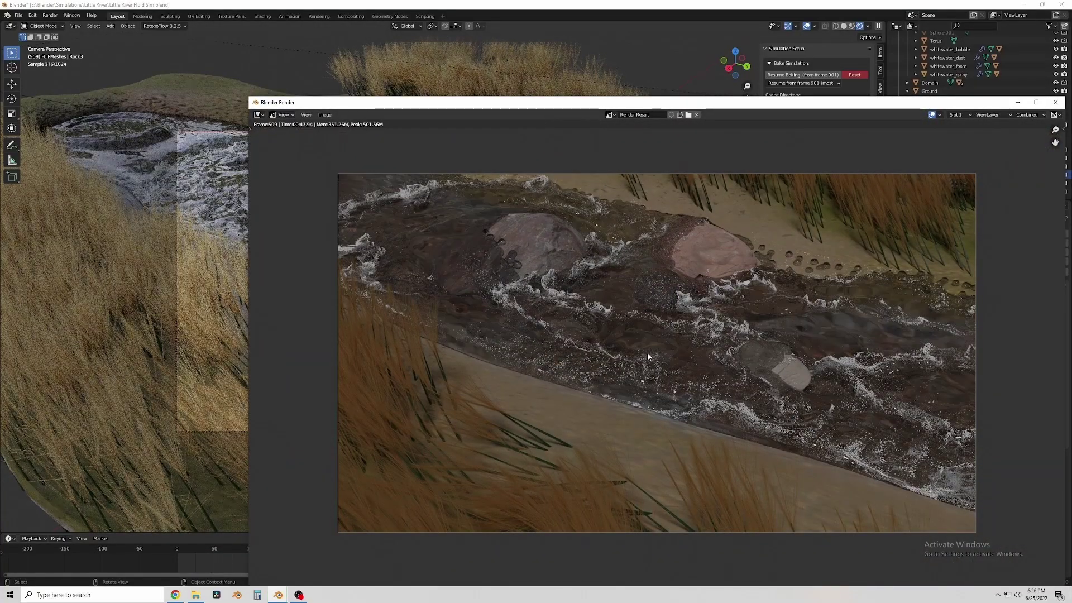
{"action": "scroll", "coordinate": [572, 284], "scroll_direction": "up", "scroll_amount": 2}
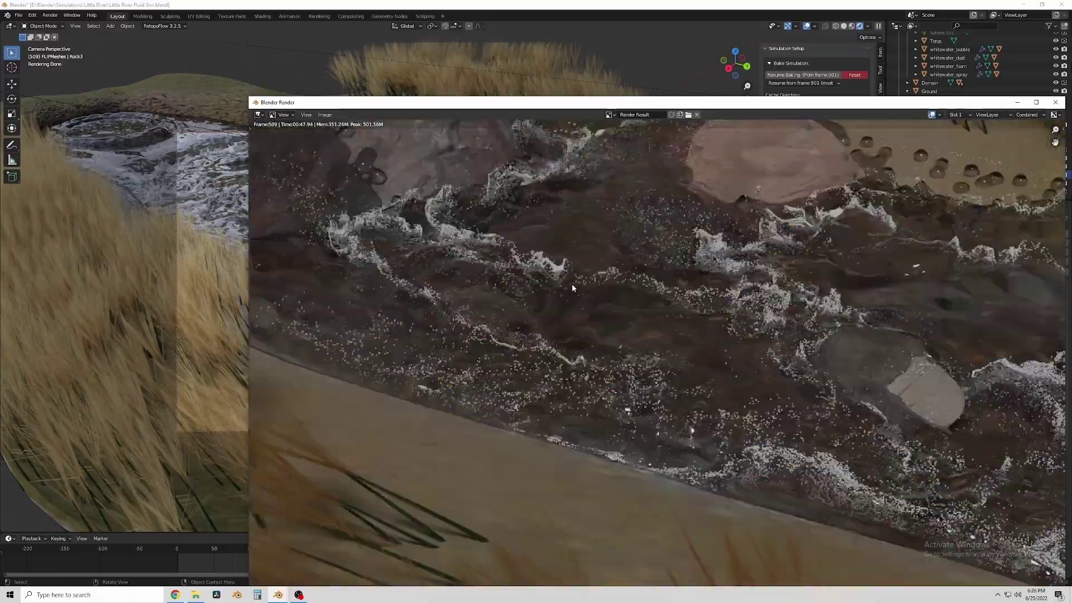
{"action": "scroll", "coordinate": [572, 284], "scroll_direction": "down", "scroll_amount": 3}
{"action": "left_click", "coordinate": [1055, 102]}
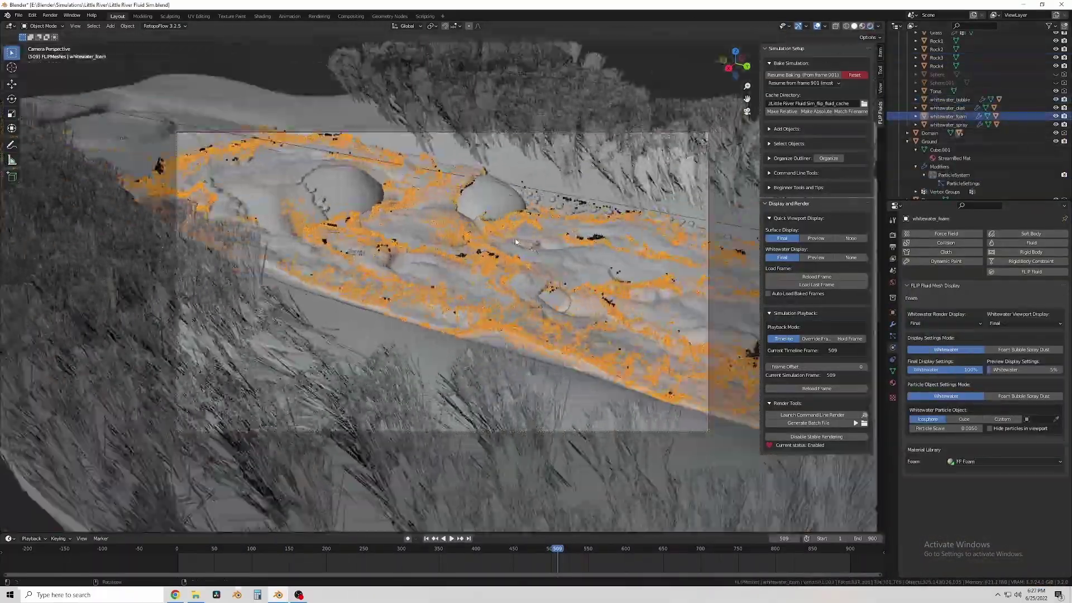
Leave the camera view, select all objects and show their transform values
{"action": "middle_click_drag", "start_coordinate": [516, 242], "coordinate": [388, 272]}
{"action": "key", "text": "g"}
{"action": "key", "text": "z"}
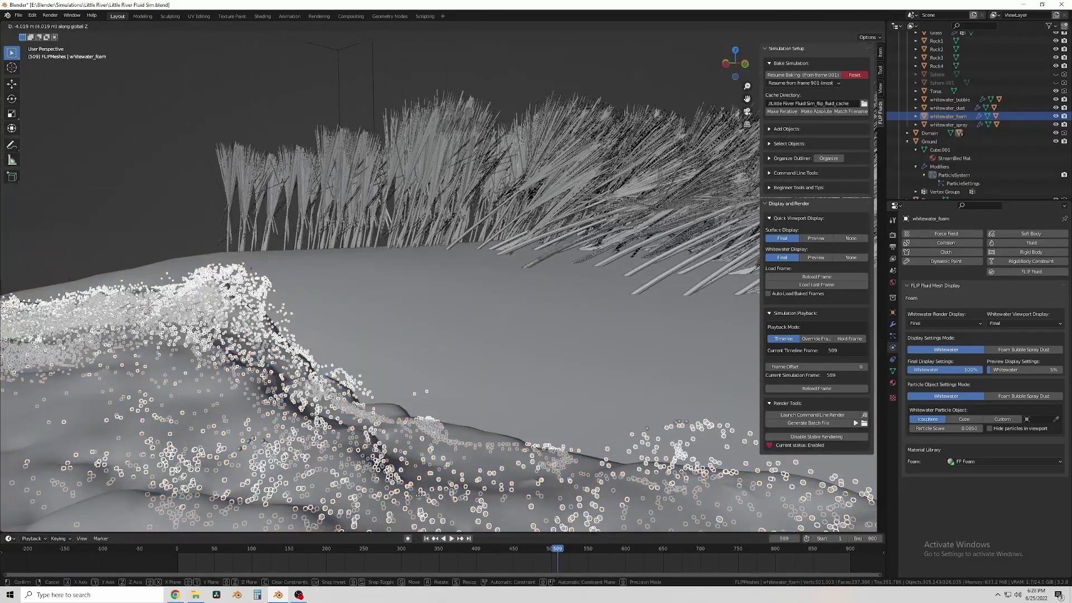
{"action": "key", "text": "Escape"}
{"action": "key", "text": "a"}
{"action": "middle_click_drag", "start_coordinate": [418, 495], "coordinate": [152, 334]}
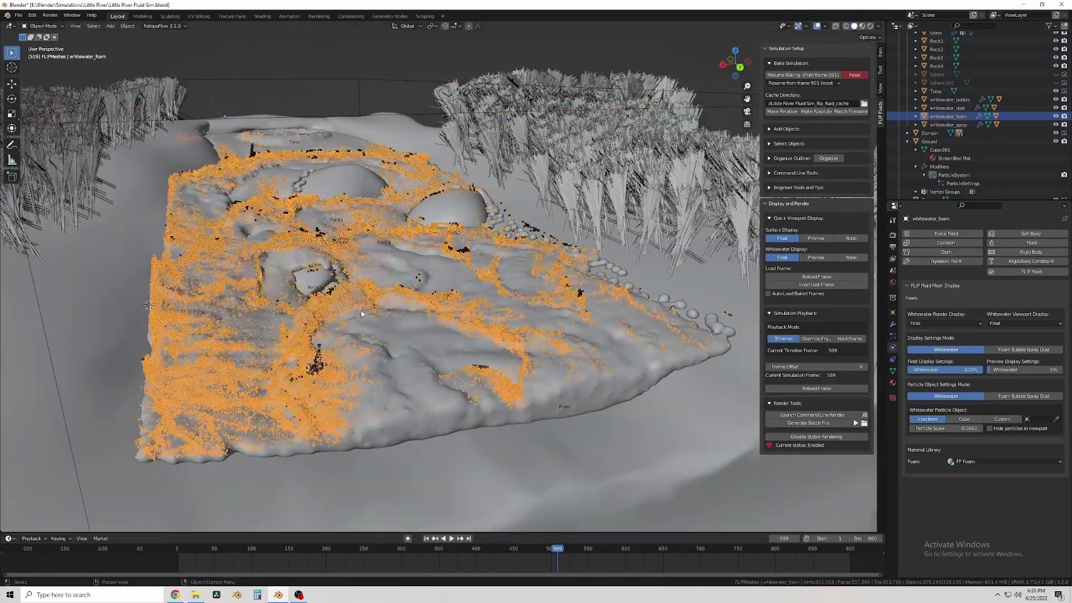
{"action": "left_click", "coordinate": [881, 52]}
{"action": "scroll", "coordinate": [490, 175], "scroll_direction": "up", "scroll_amount": 5}
Preview the foamy river close over the bank in Rendered shading
{"action": "middle_click_drag", "start_coordinate": [491, 175], "coordinate": [670, 196]}
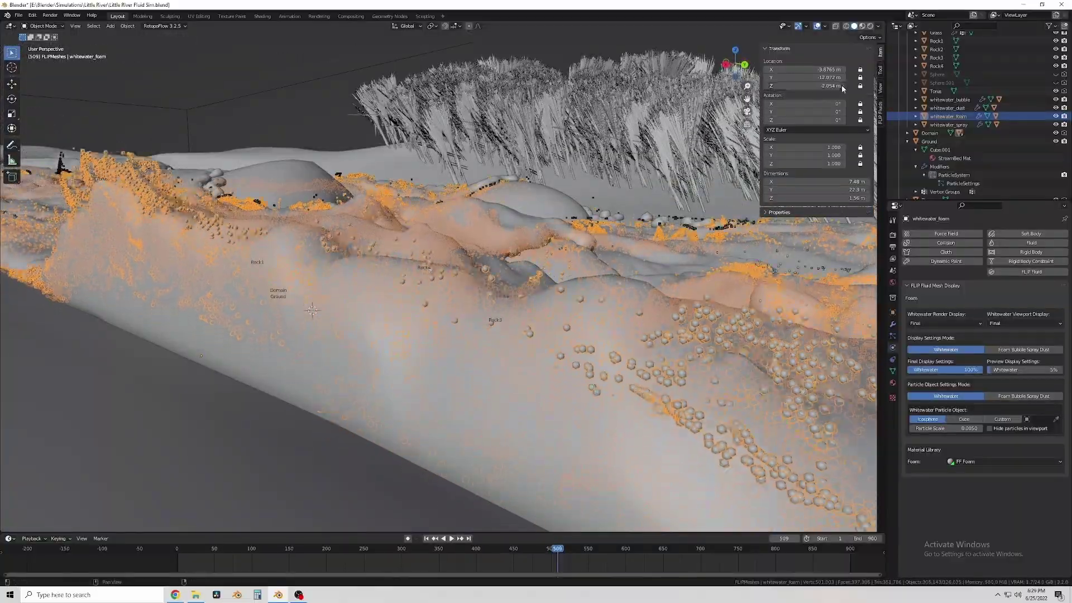
{"action": "left_click", "coordinate": [870, 25]}
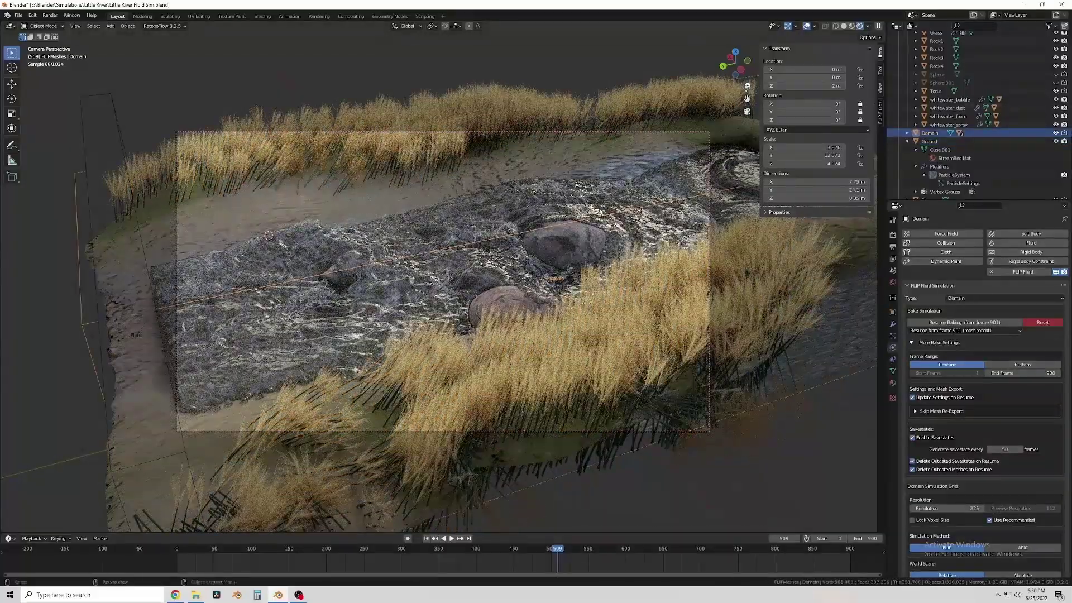
{"action": "left_click_drag", "start_coordinate": [747, 86], "coordinate": [747, 88]}
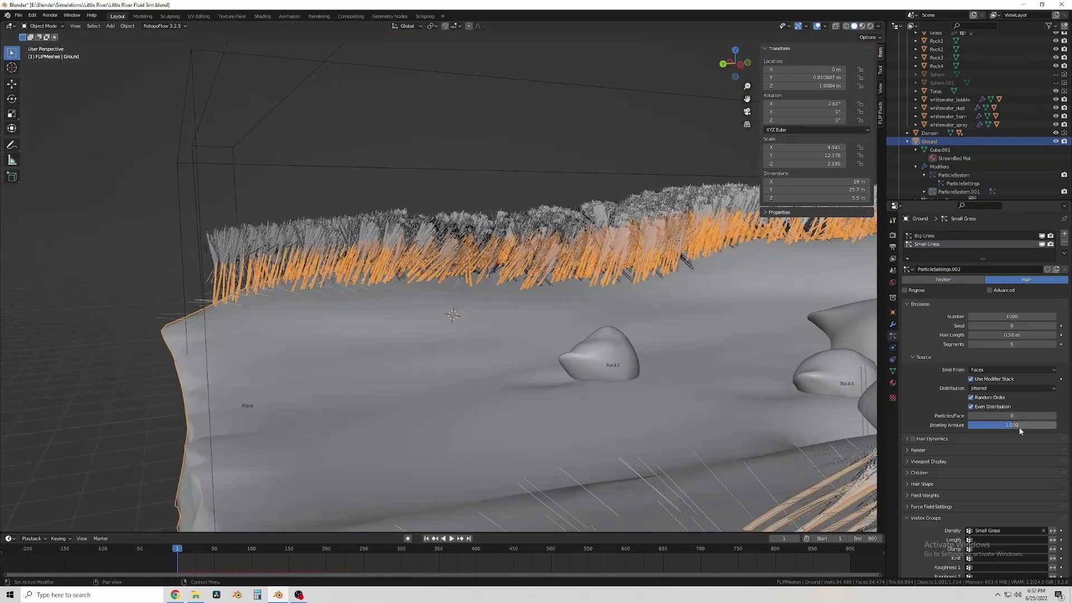
Tune the Small Grass children: edit the strand root diameter, set kink to Nothing, and set the seed to 7
{"action": "scroll", "coordinate": [986, 403], "scroll_direction": "down", "scroll_amount": 2}
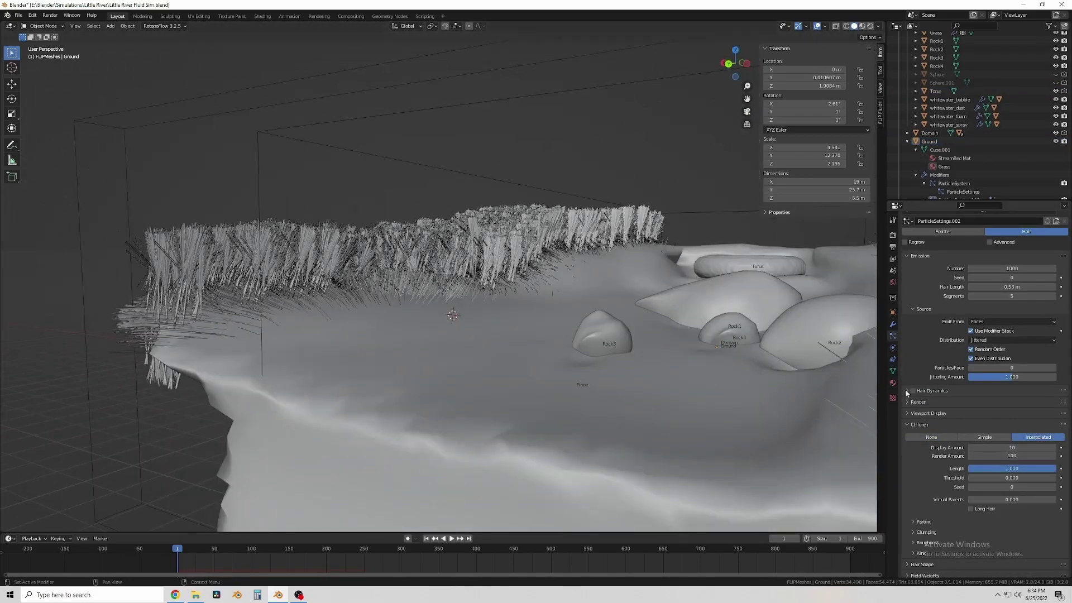
{"action": "scroll", "coordinate": [930, 431], "scroll_direction": "down", "scroll_amount": 5}
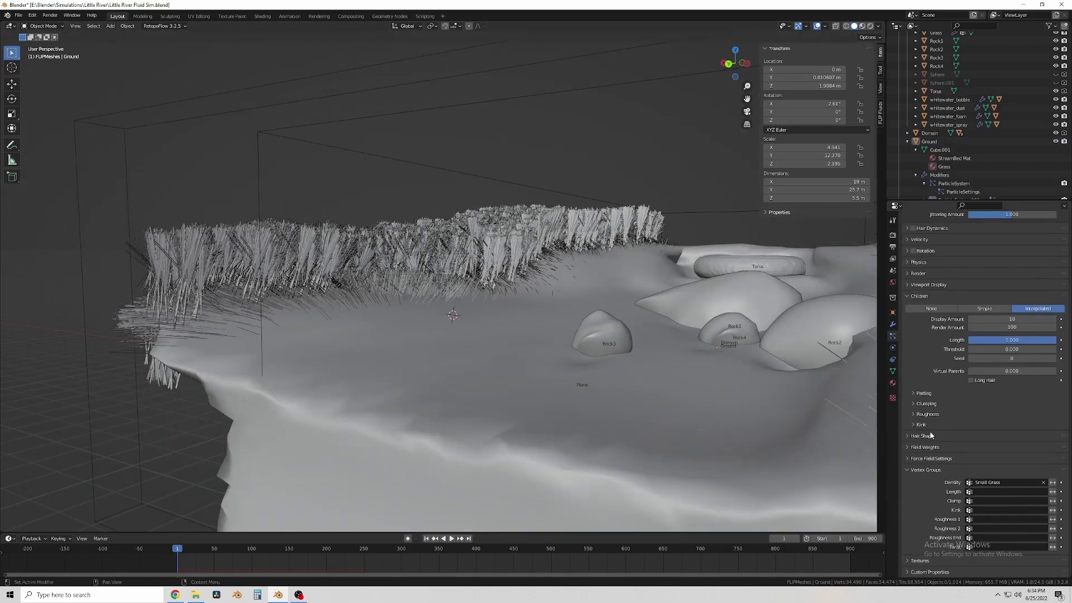
{"action": "double_click", "coordinate": [1015, 408]}
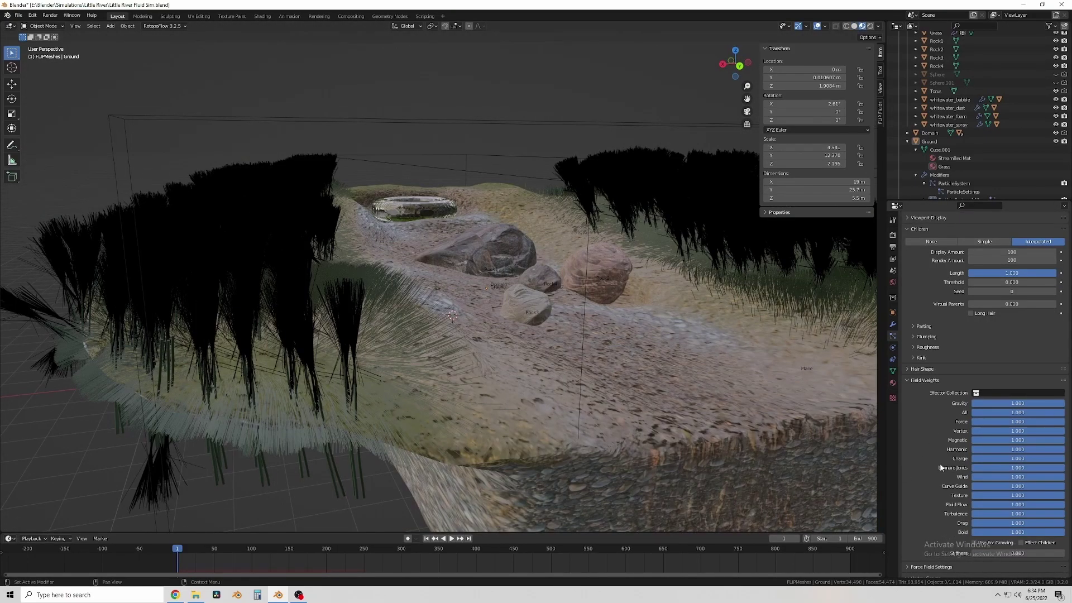
{"action": "left_click", "coordinate": [1003, 538]}
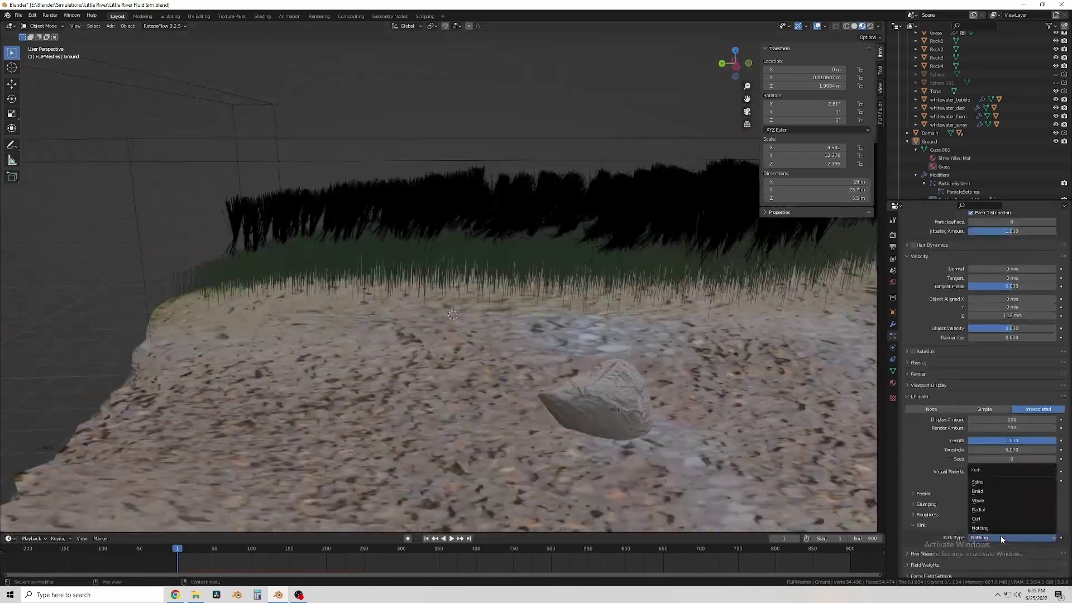
{"action": "left_click", "coordinate": [927, 447]}
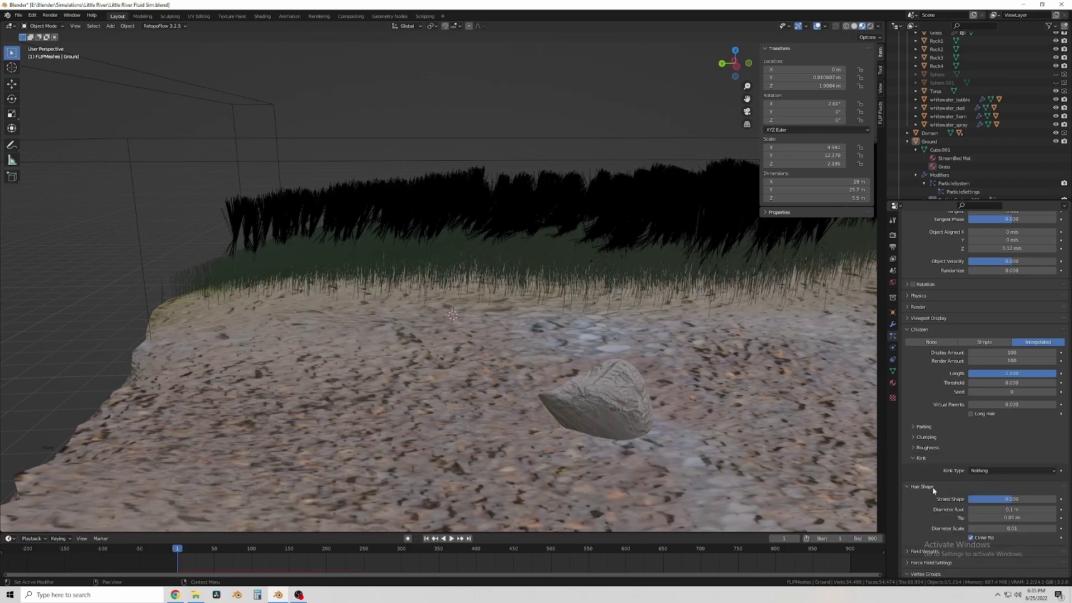
{"action": "left_click_drag", "start_coordinate": [1012, 425], "coordinate": [1033, 423]}
{"action": "scroll", "coordinate": [1033, 417], "scroll_direction": "down", "scroll_amount": 3}
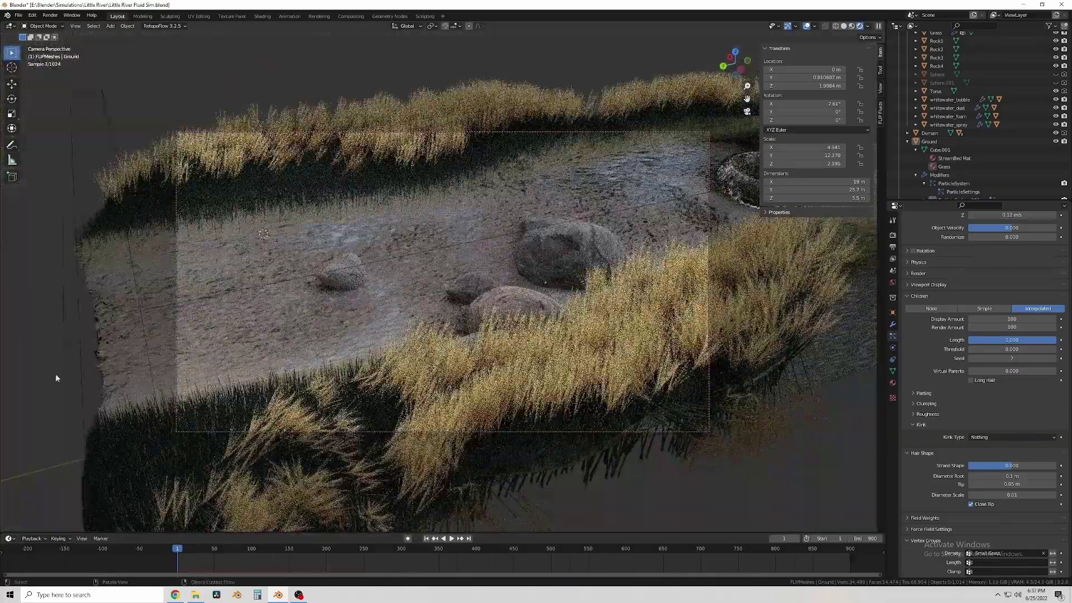
Check the water at frame 499, return to frame 1, and save Little River Fluid Sim.blend
{"action": "left_click", "coordinate": [551, 549]}
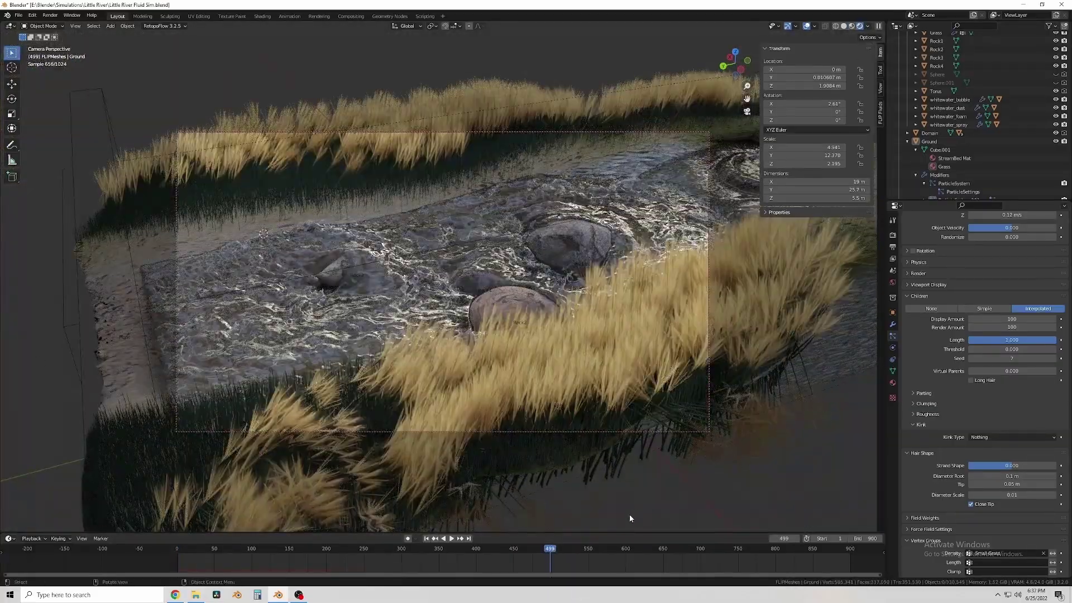
{"action": "key", "text": "shift+Left"}
{"action": "left_click", "coordinate": [19, 15]}
{"action": "left_click", "coordinate": [34, 72]}
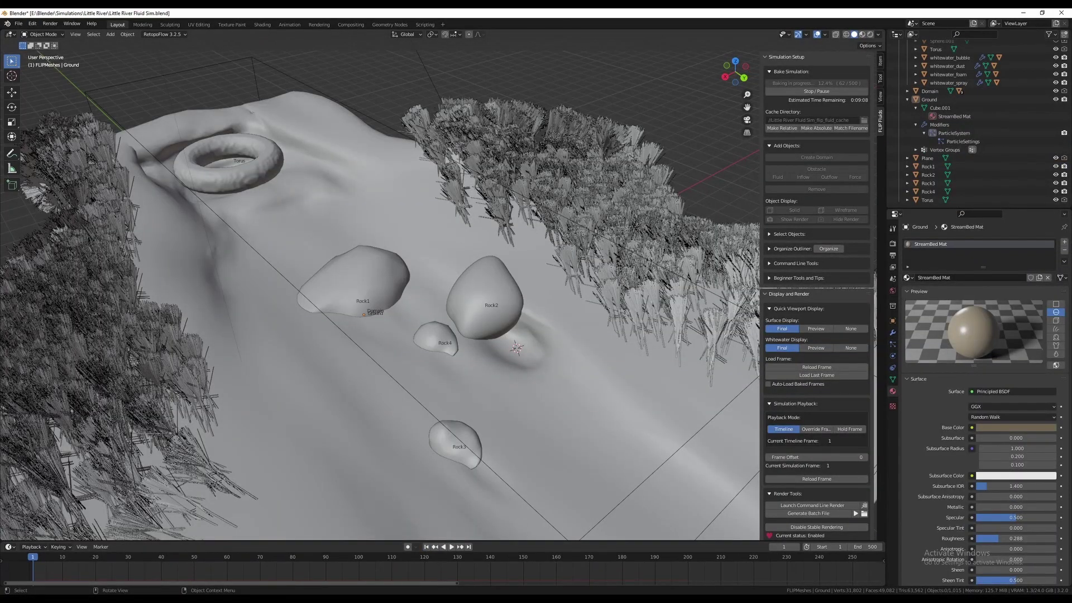